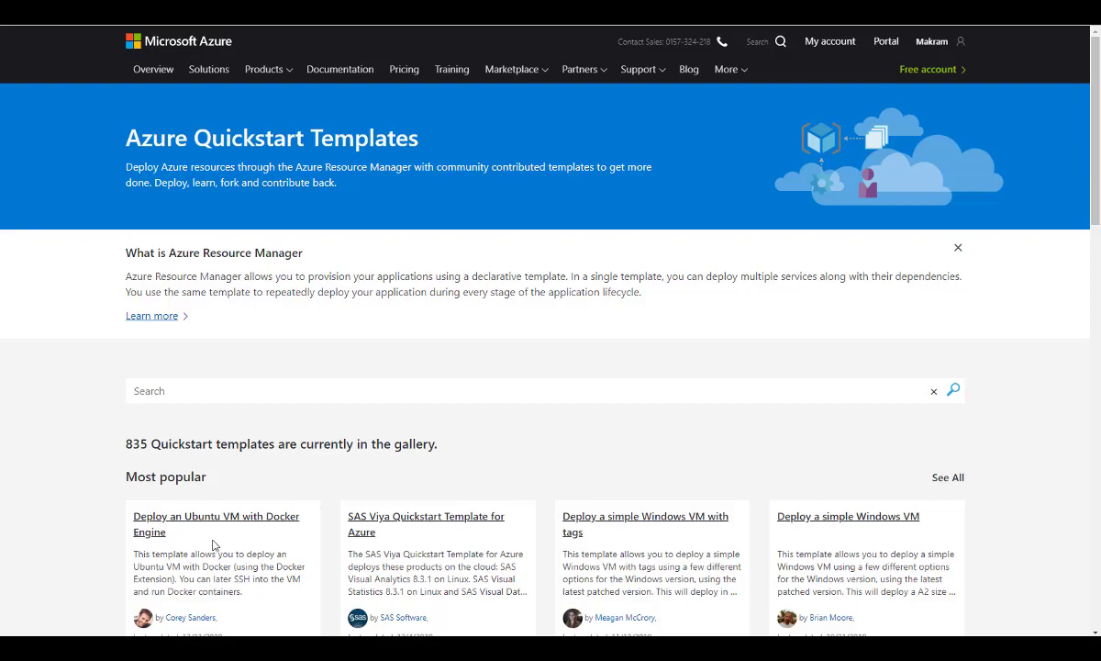
Look through the Azure Quickstart Templates gallery, covering the most popular, recently updated and partner templates.
scroll(213, 545, down, 4)
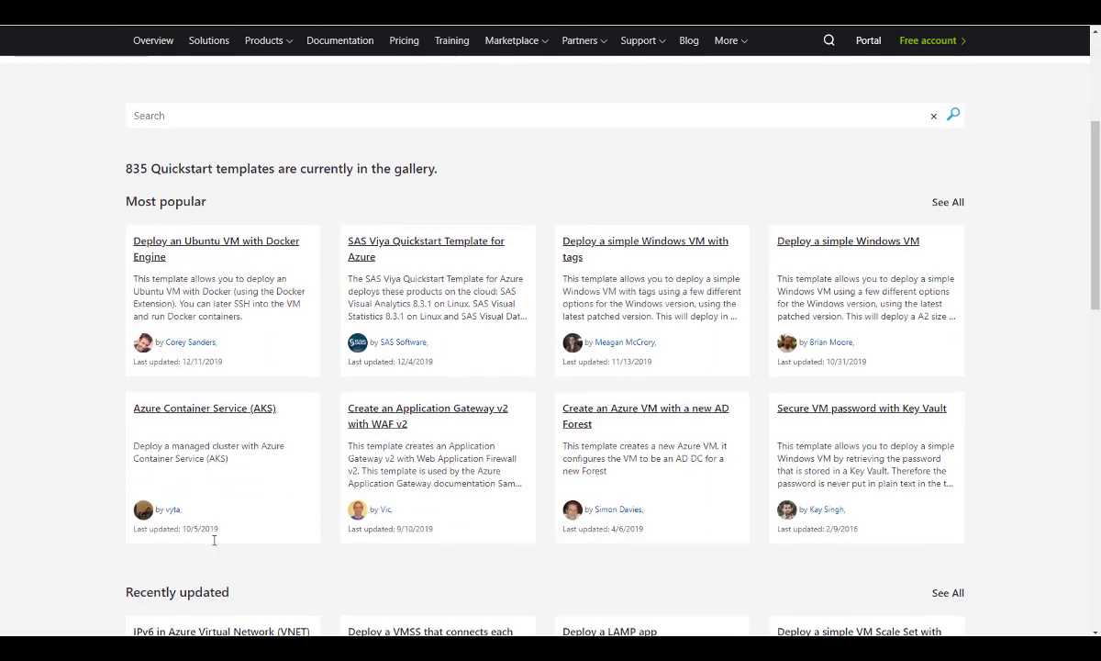
scroll(213, 545, down, 2)
scroll(213, 545, up, 2)
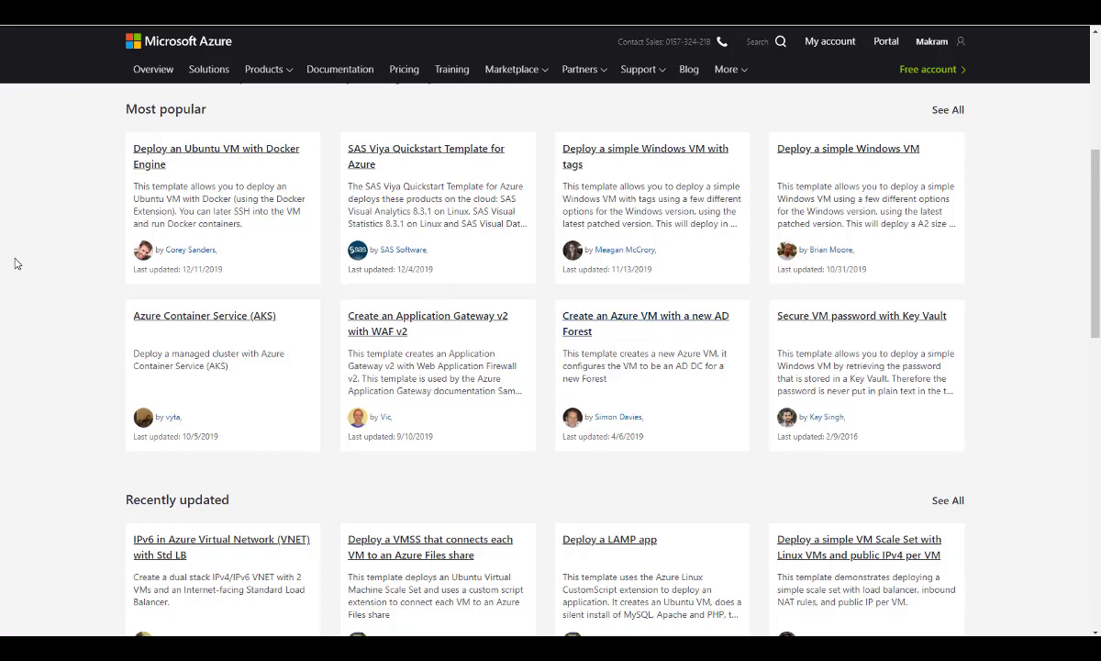
scroll(17, 261, down, 2)
scroll(17, 260, down, 4)
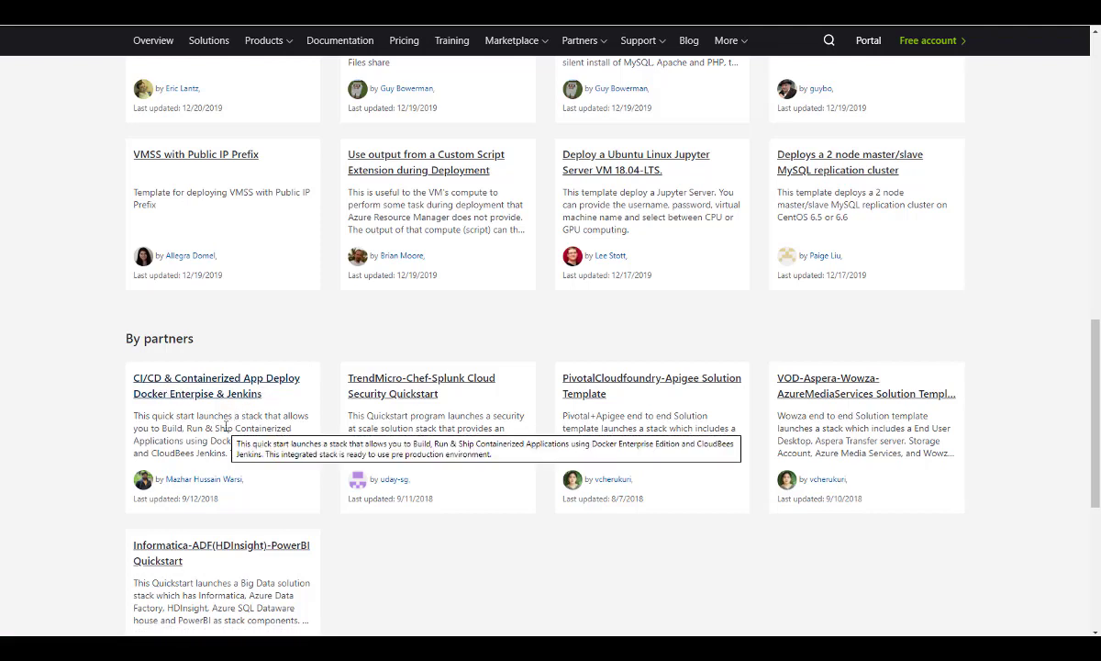
scroll(340, 303, up, 1)
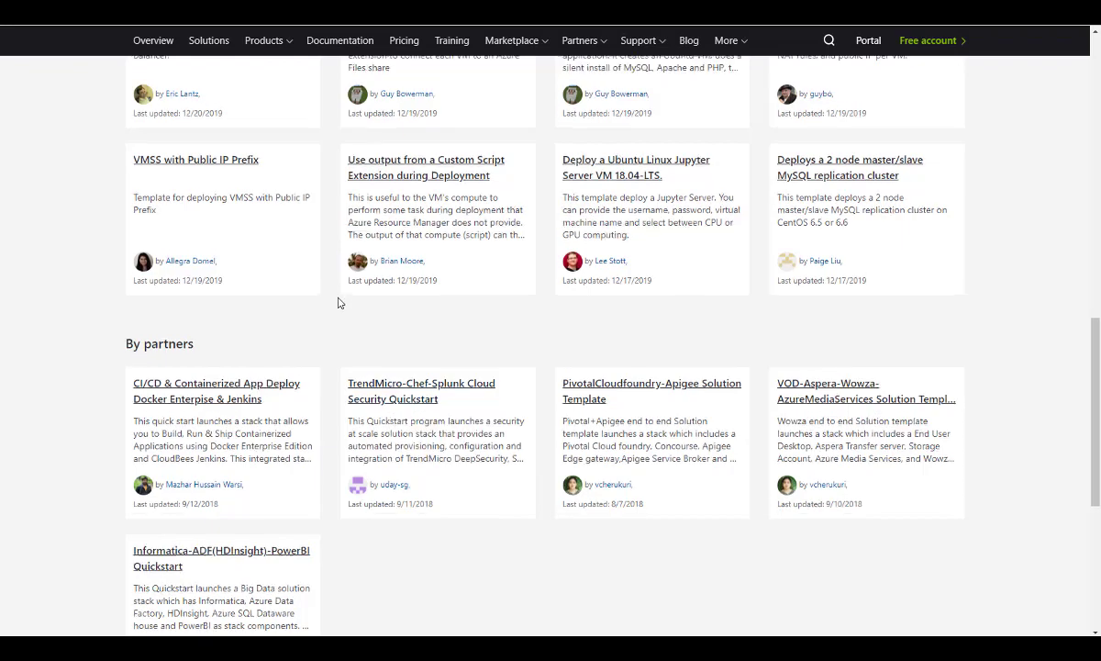
scroll(337, 303, up, 15)
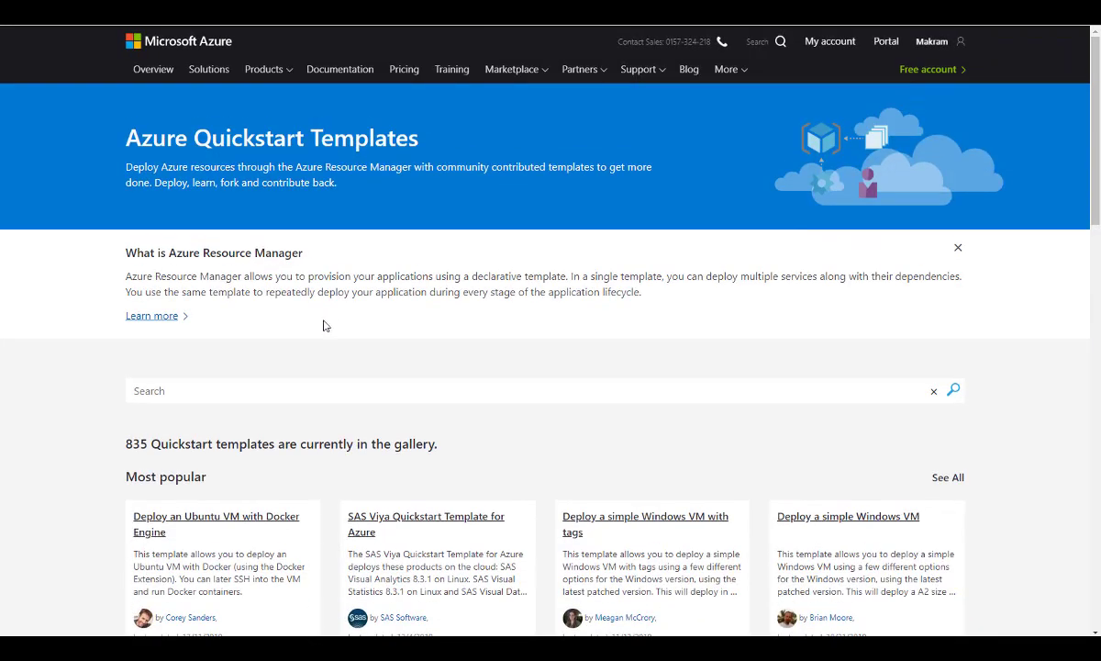
Open the "Deploy an Ubuntu VM with Docker Engine" template in a new browser tab and switch to it.
scroll(323, 325, down, 2)
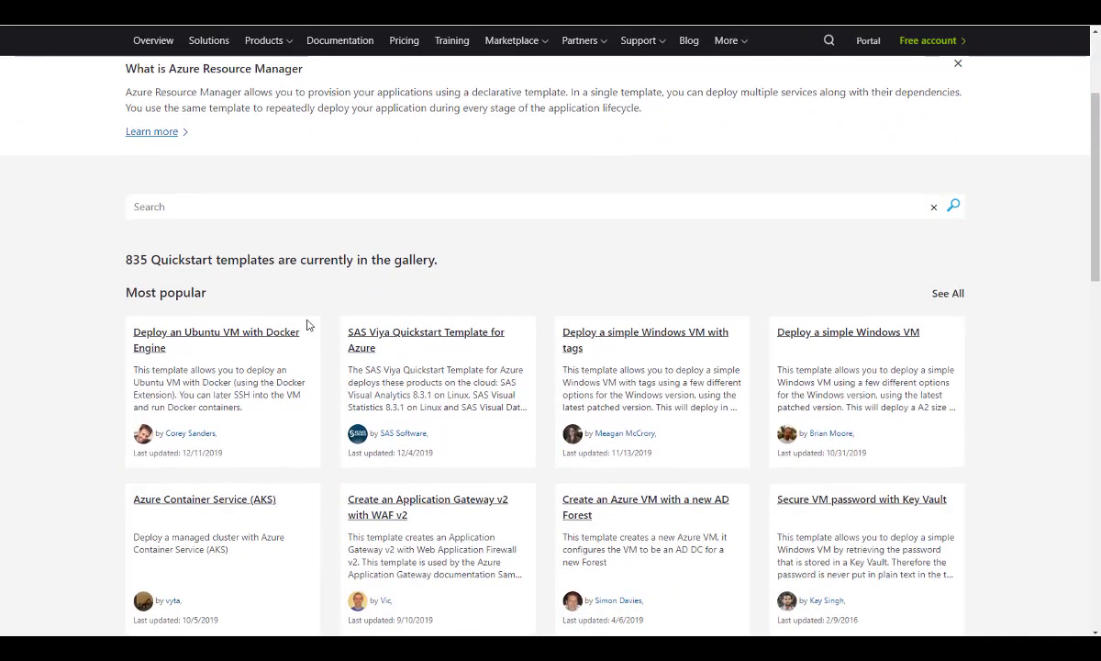
right_click(258, 339)
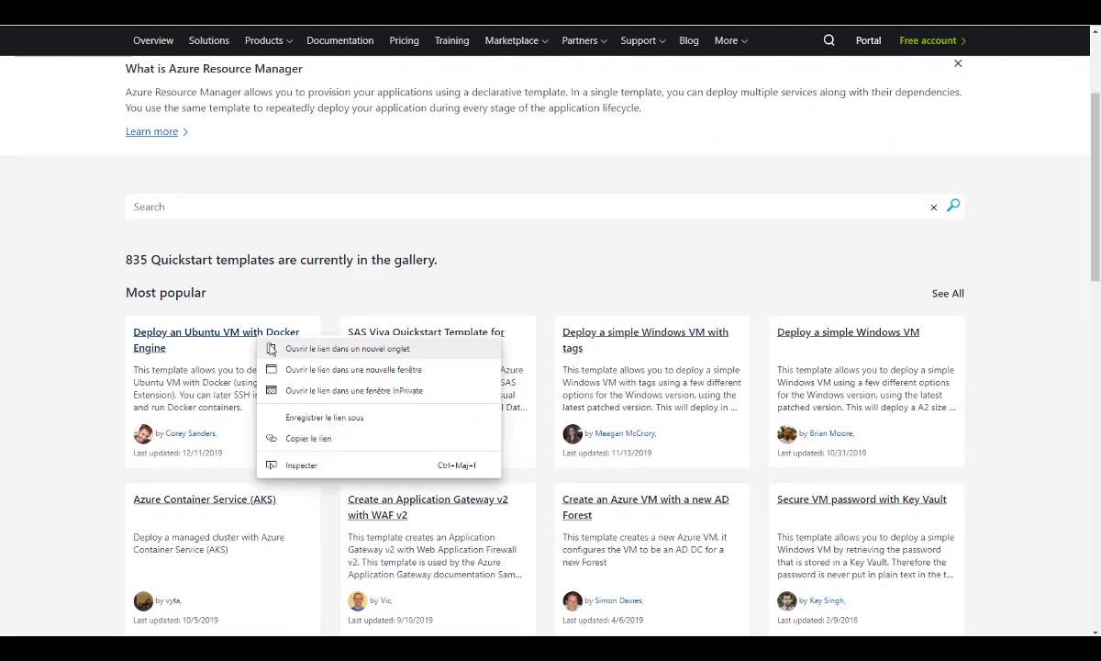
click(270, 348)
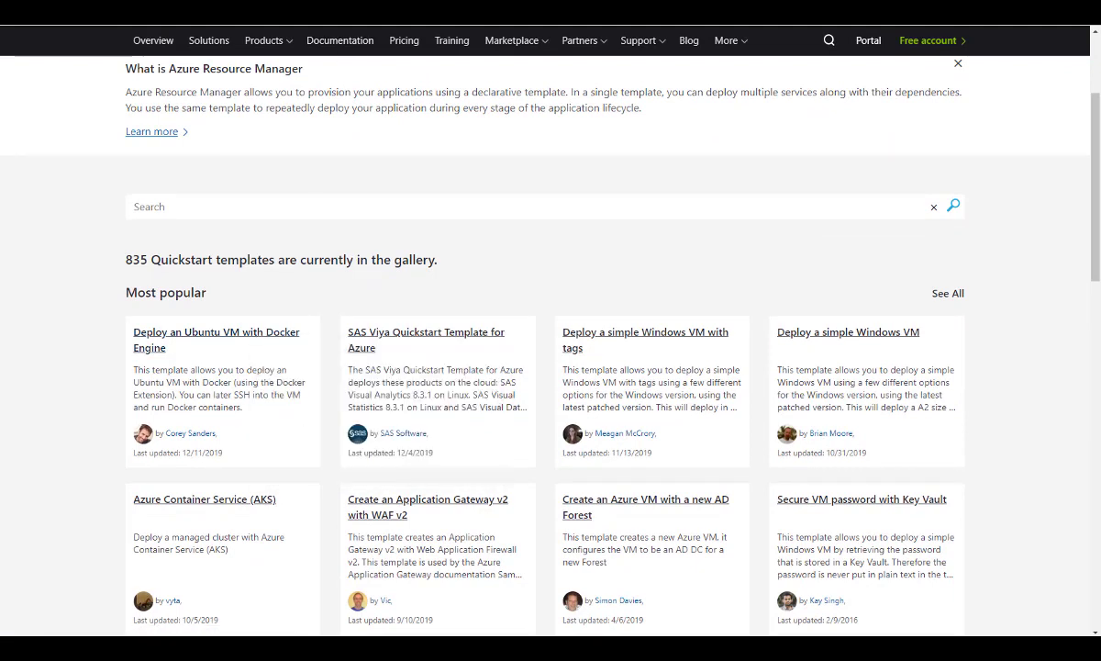
key(ctrl+Tab)
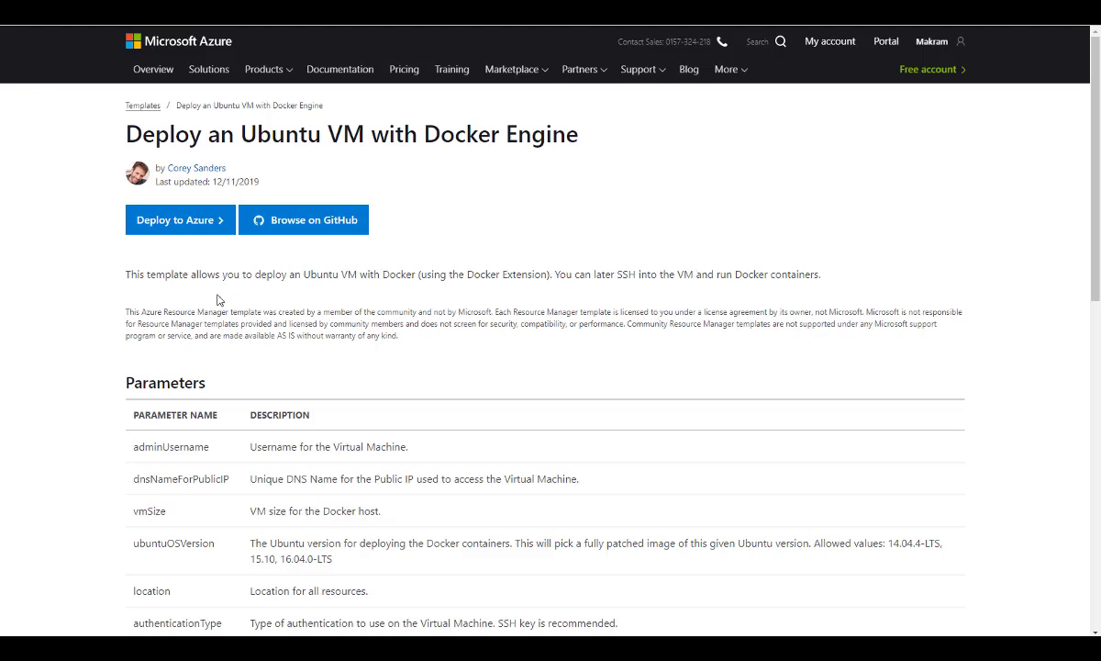
Review the template's parameters, then browse its source on GitHub and open the azuredeploy.json file.
scroll(256, 288, down, 1)
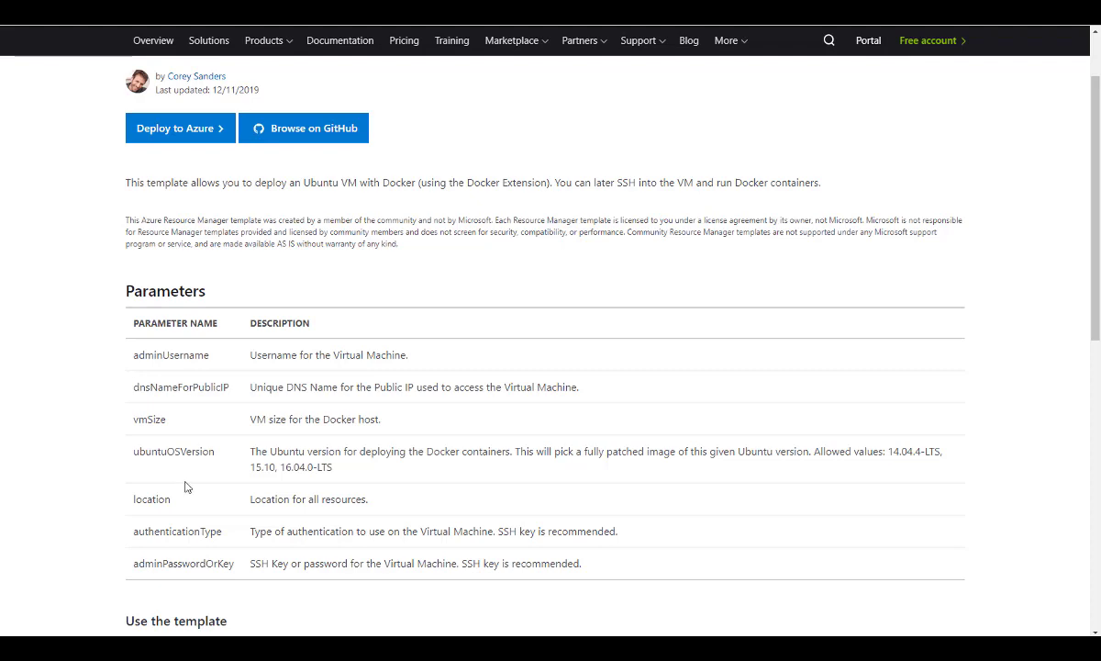
scroll(187, 485, down, 1)
scroll(215, 472, up, 2)
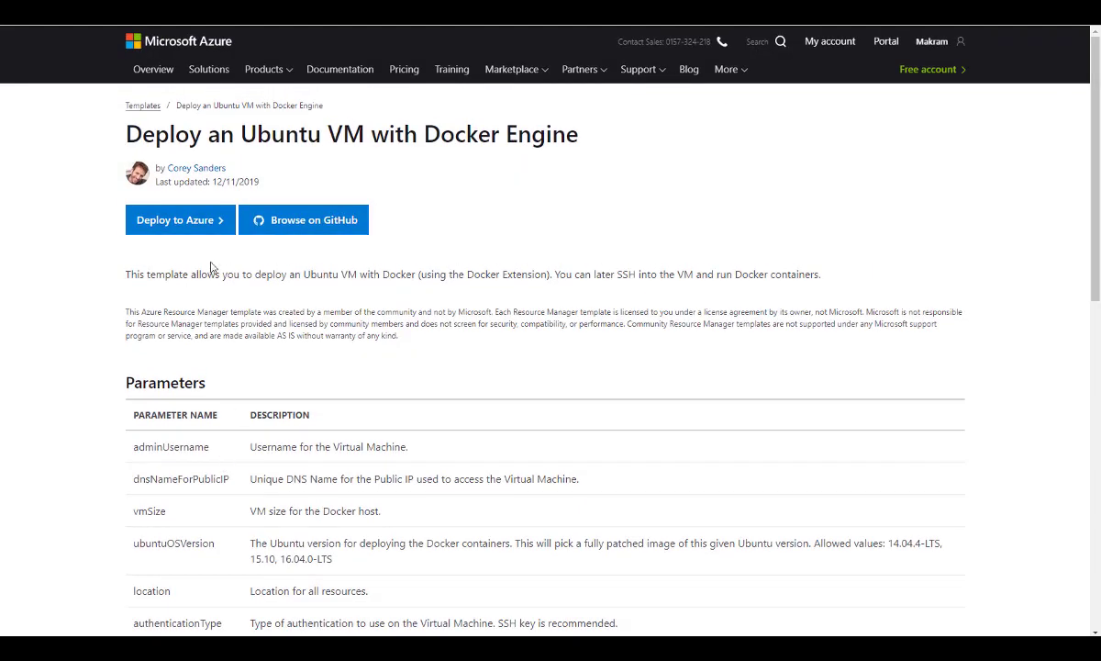
click(313, 230)
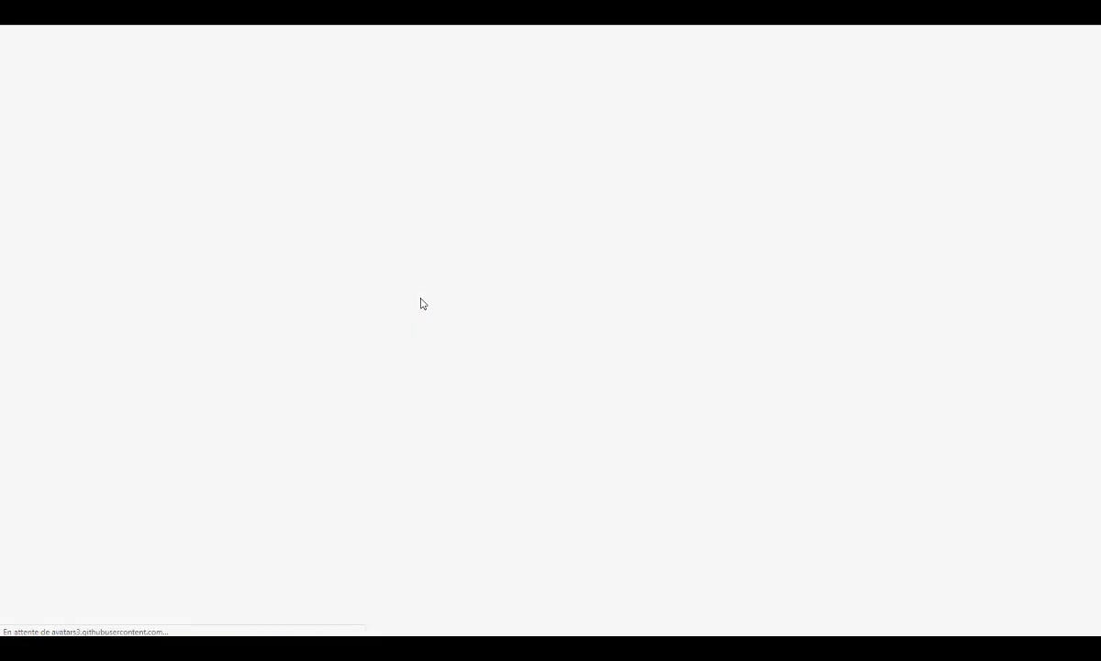
scroll(150, 232, down, 2)
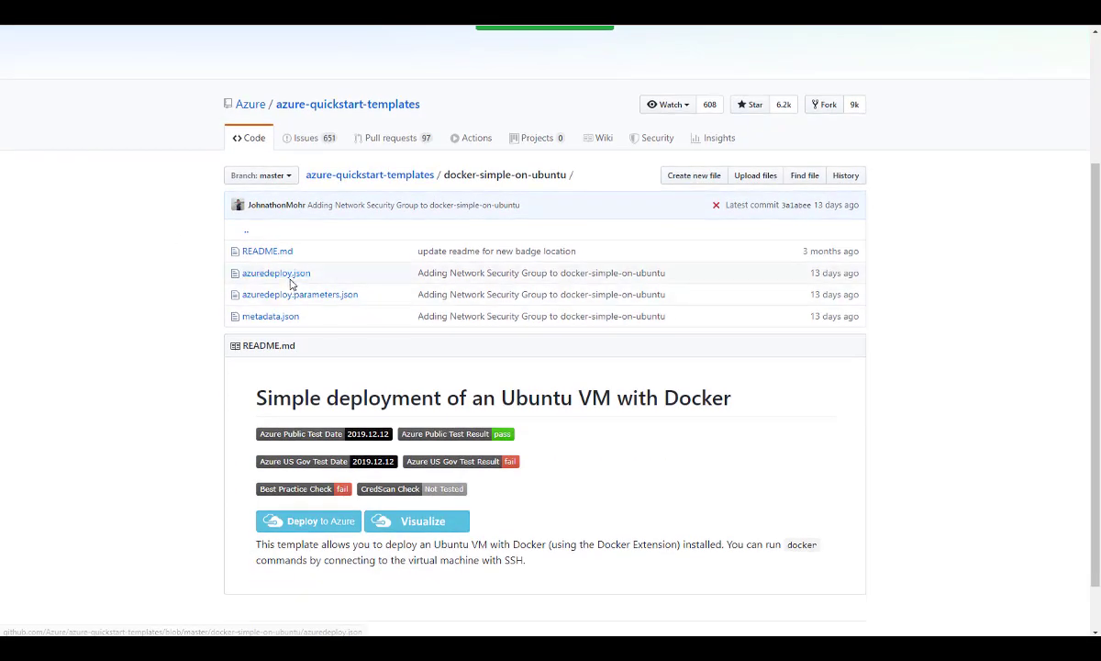
click(287, 277)
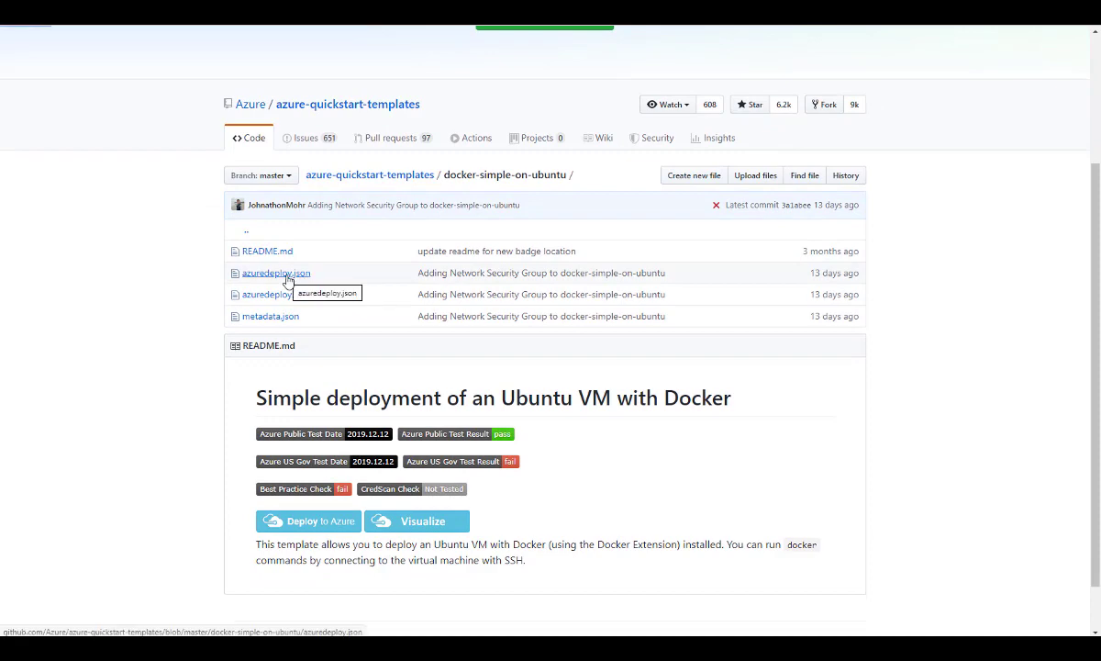
Examine the parameters and variables sections of azuredeploy.json.
scroll(468, 332, down, 3)
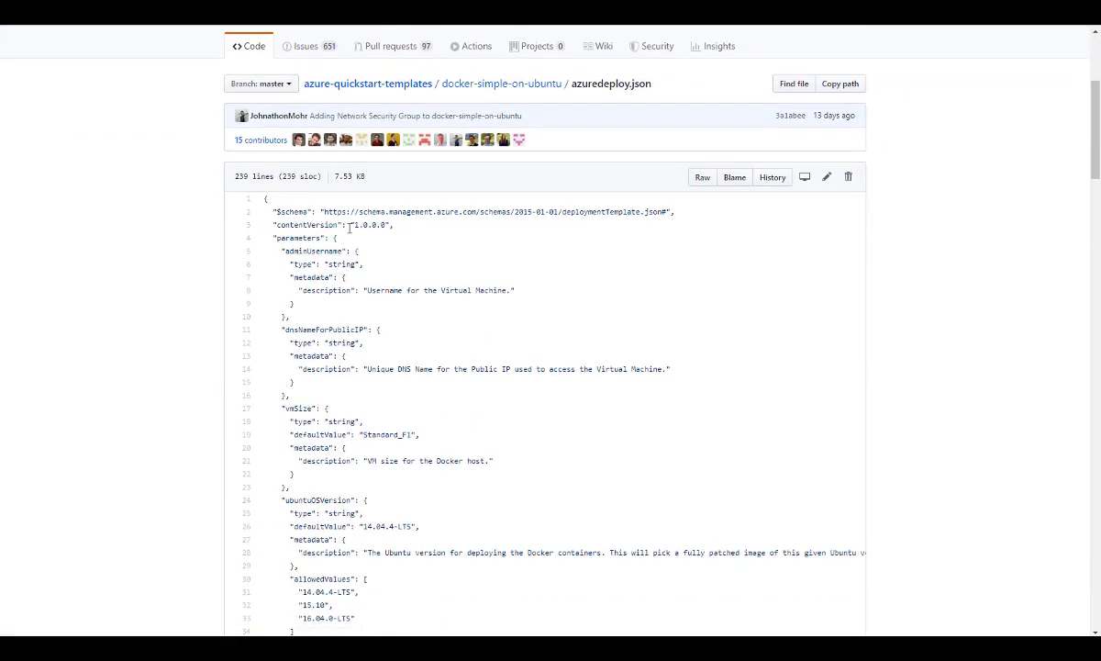
drag(264, 209, 424, 500)
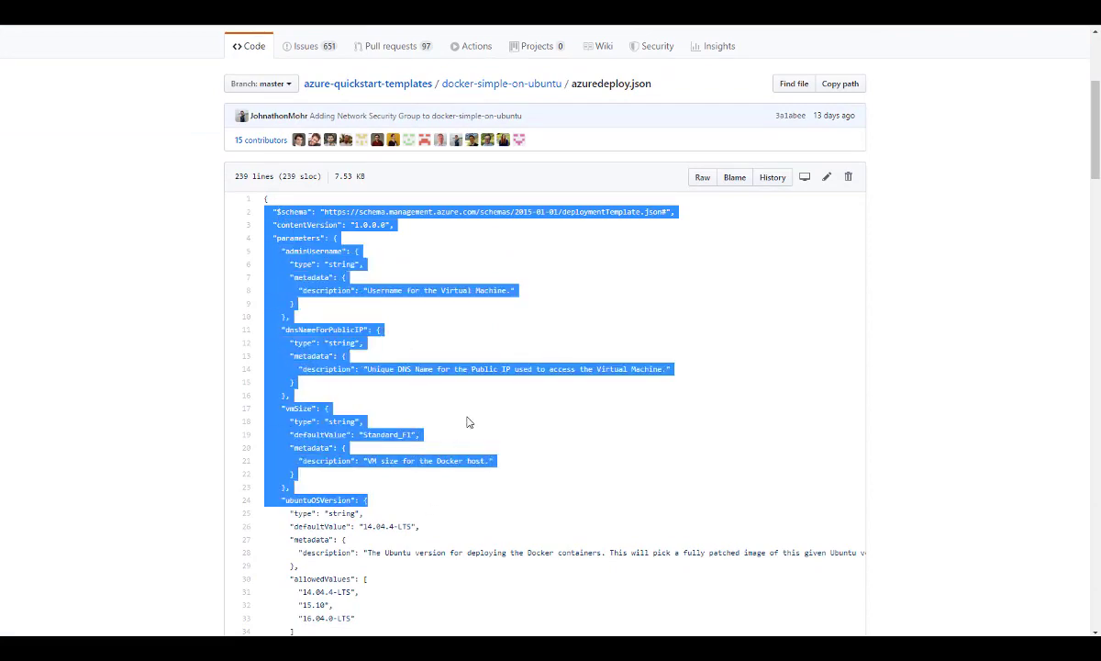
scroll(463, 420, down, 6)
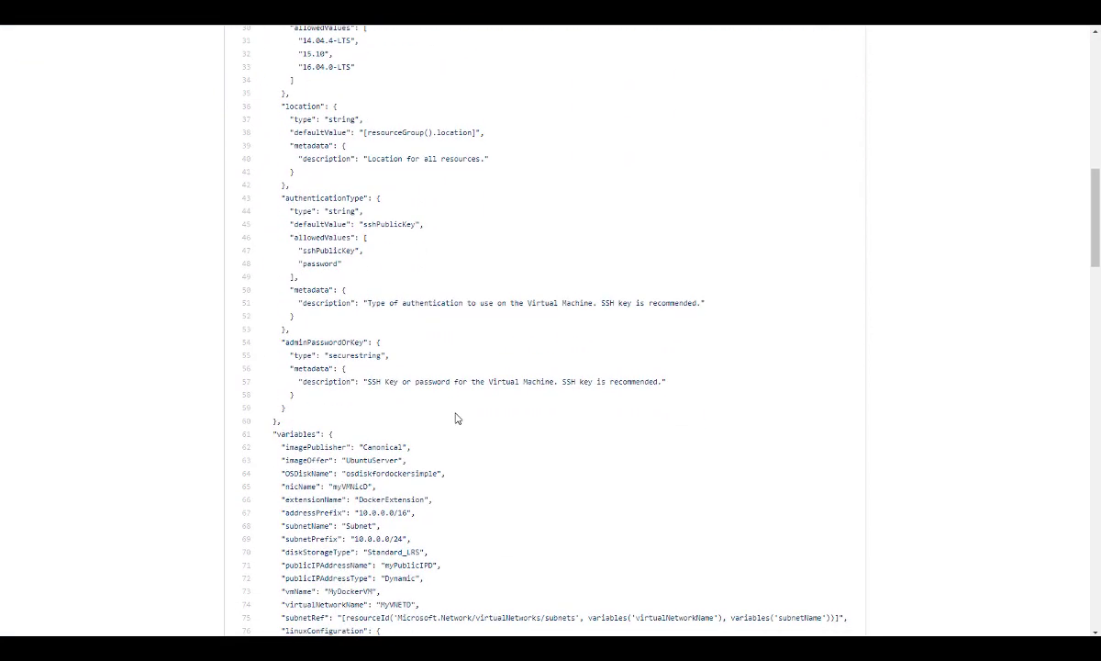
scroll(456, 419, down, 6)
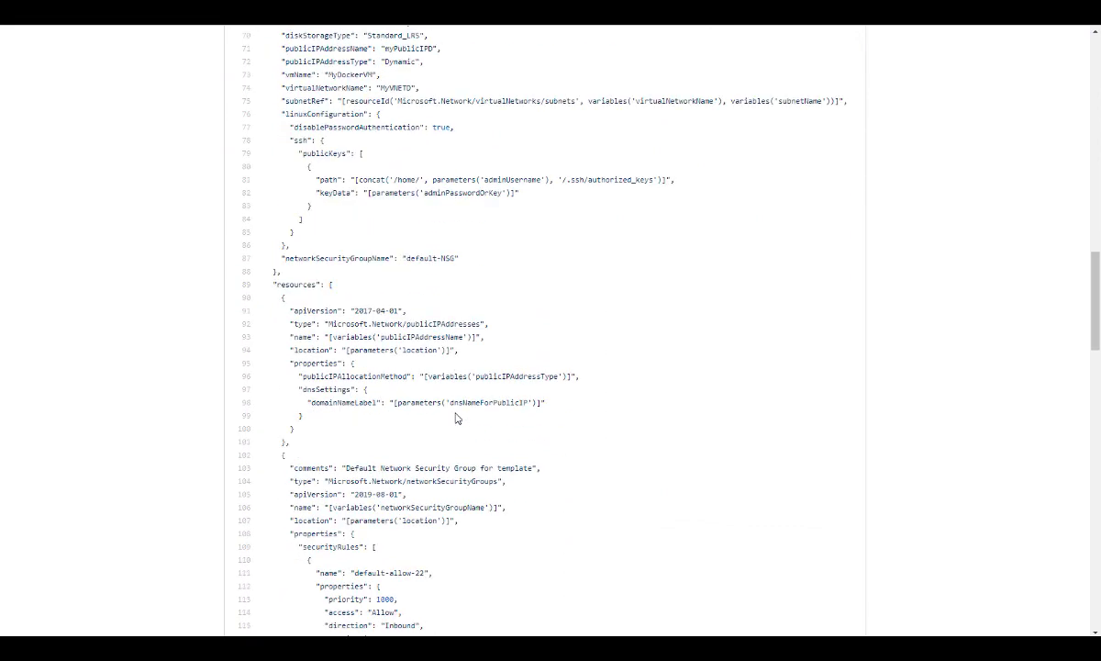
Examine the resources section of azuredeploy.json, highlighting the network security group, virtual network, network interface and virtual machine types.
scroll(456, 419, down, 2)
drag(286, 92, 494, 262)
click(317, 261)
scroll(372, 379, down, 2)
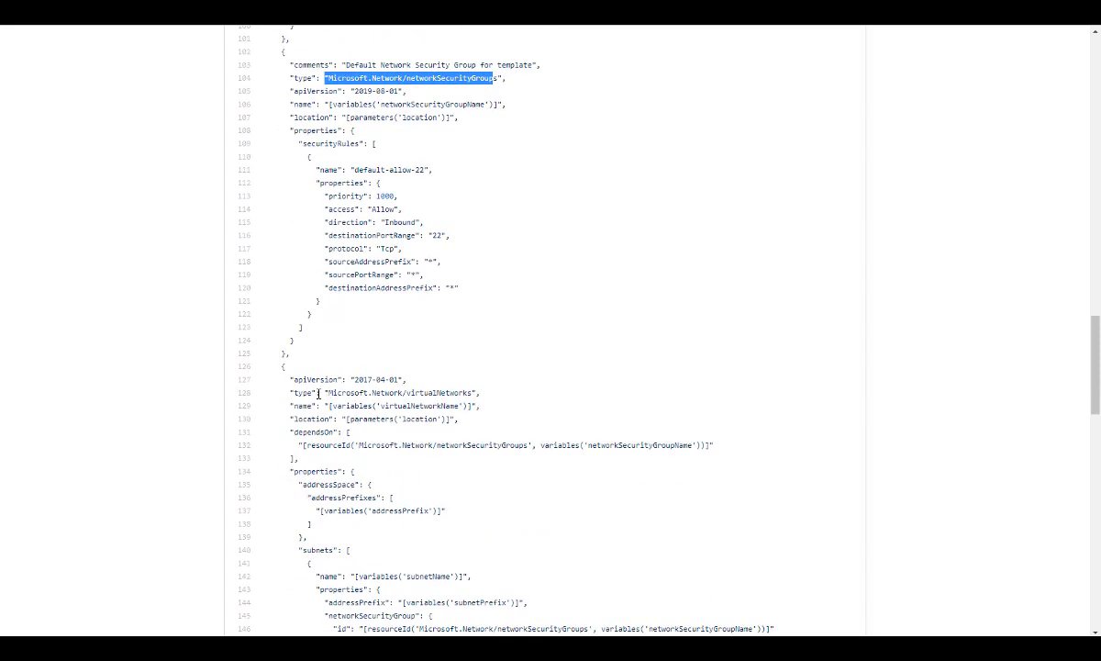
drag(329, 393, 465, 392)
scroll(400, 367, down, 4)
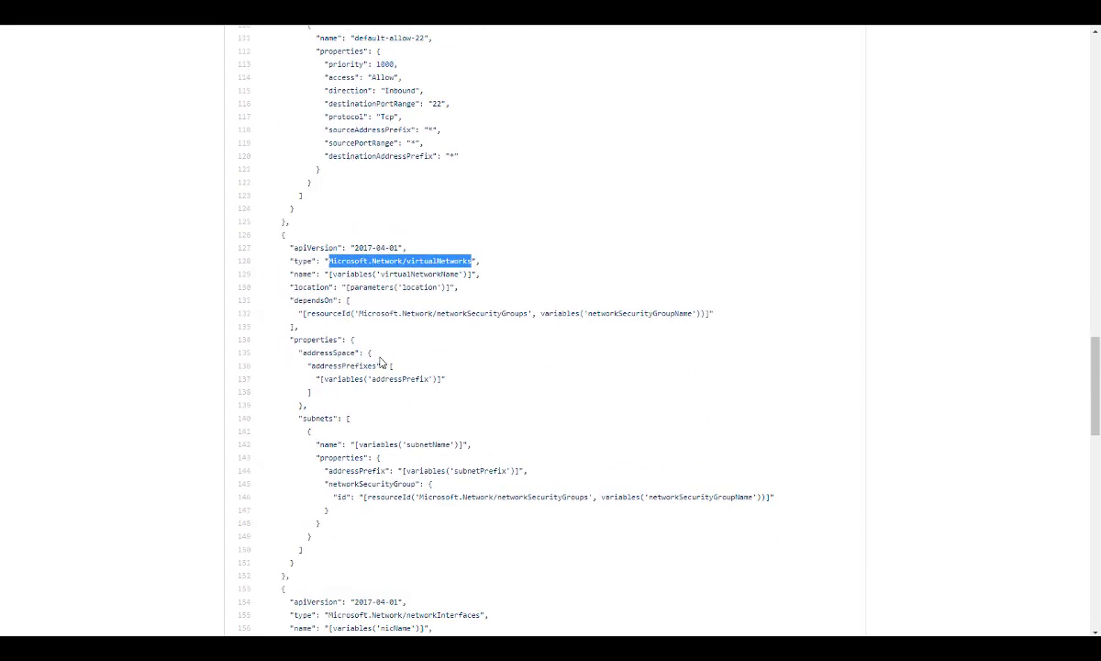
drag(338, 379, 462, 385)
scroll(440, 380, down, 2)
scroll(433, 379, down, 3)
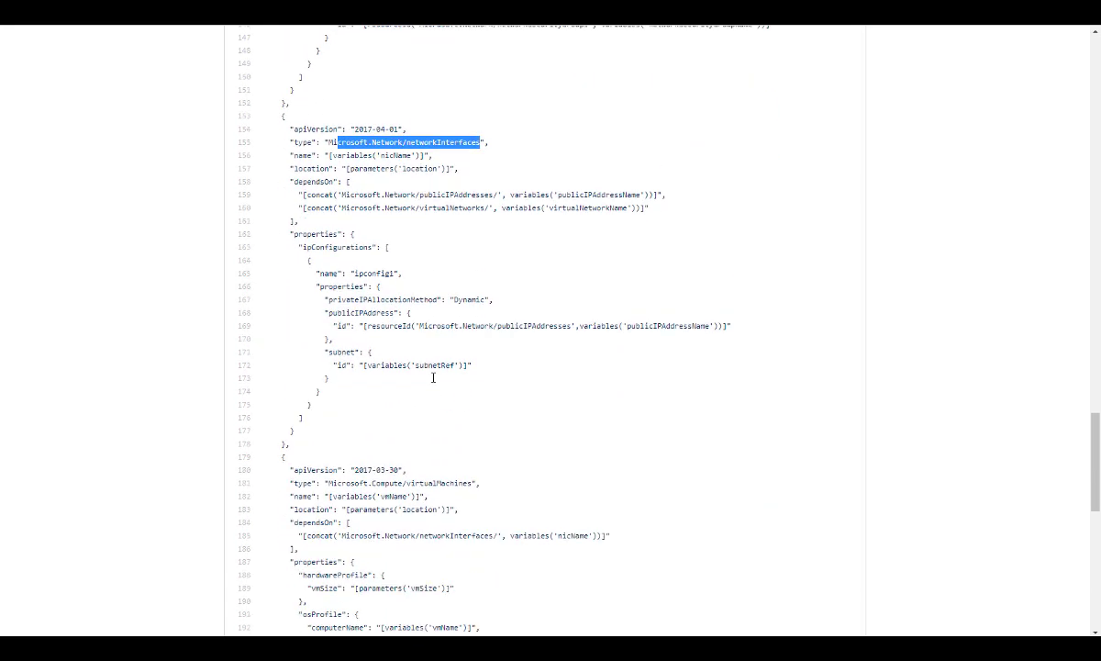
drag(329, 260, 469, 260)
scroll(477, 305, down, 5)
scroll(423, 307, up, 20)
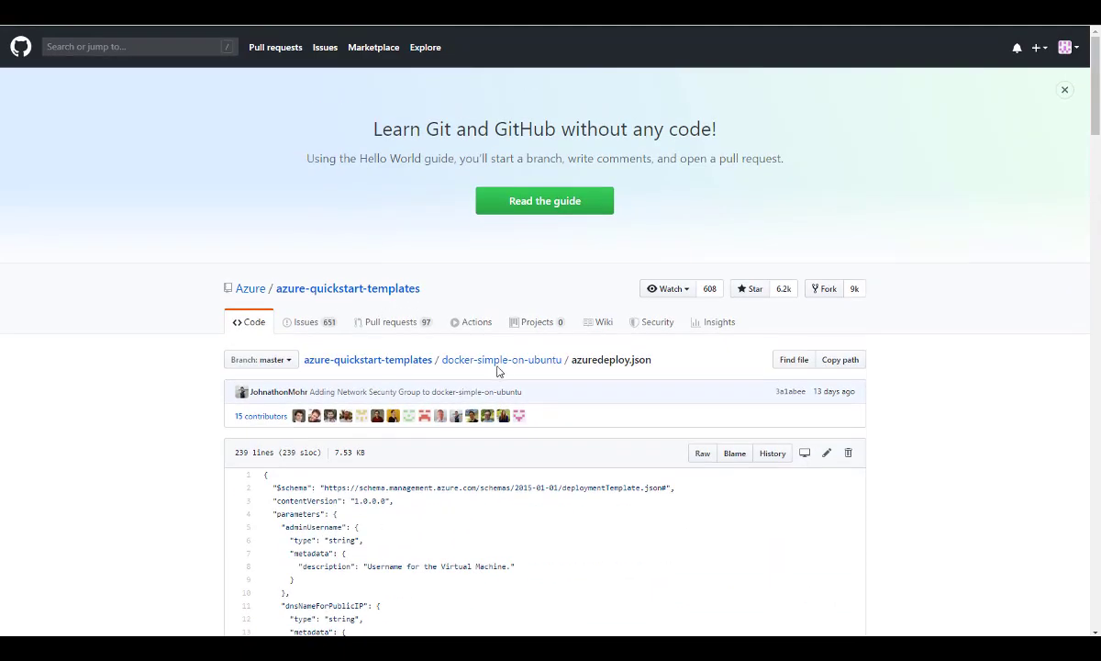
Return to the docker-simple-on-ubuntu folder and visualize the template from its README.
click(498, 361)
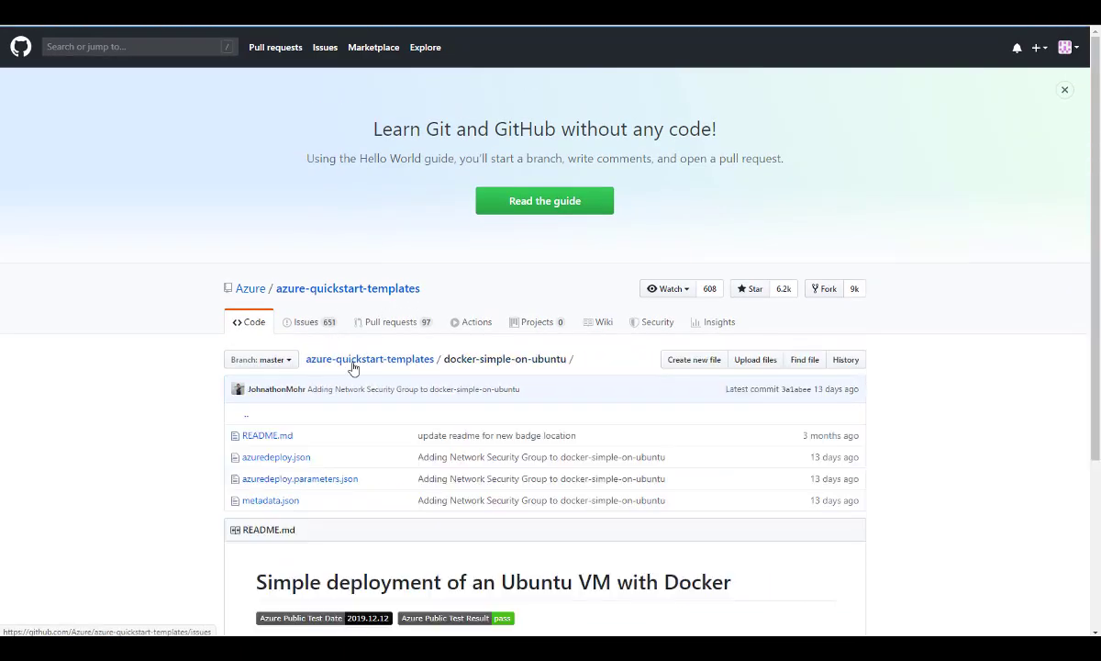
scroll(356, 365, down, 2)
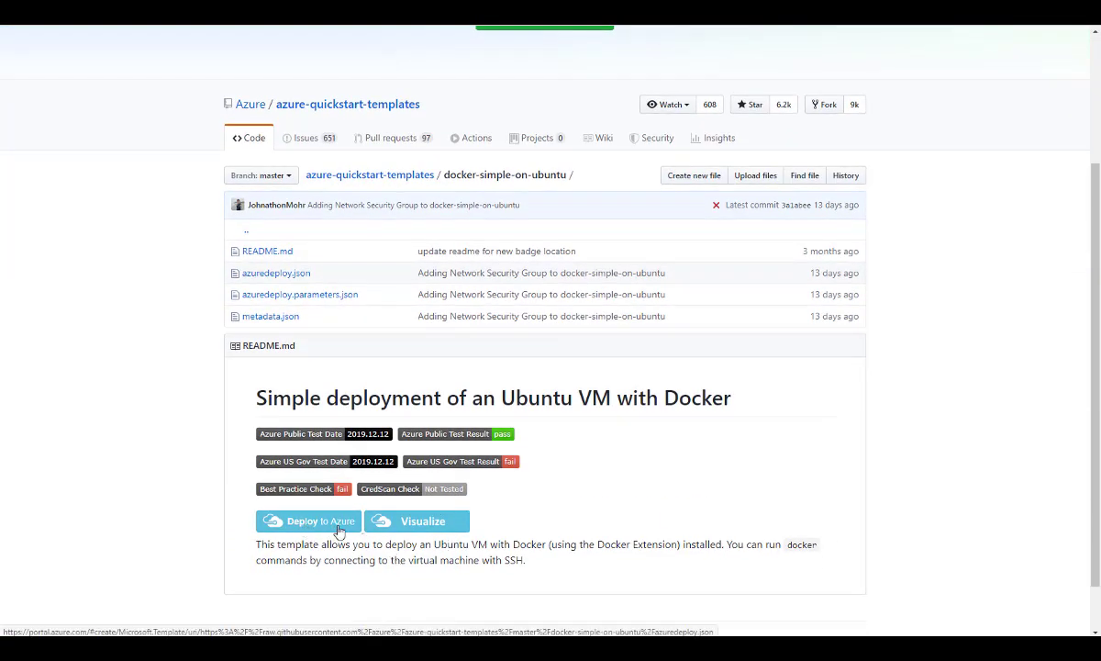
click(422, 531)
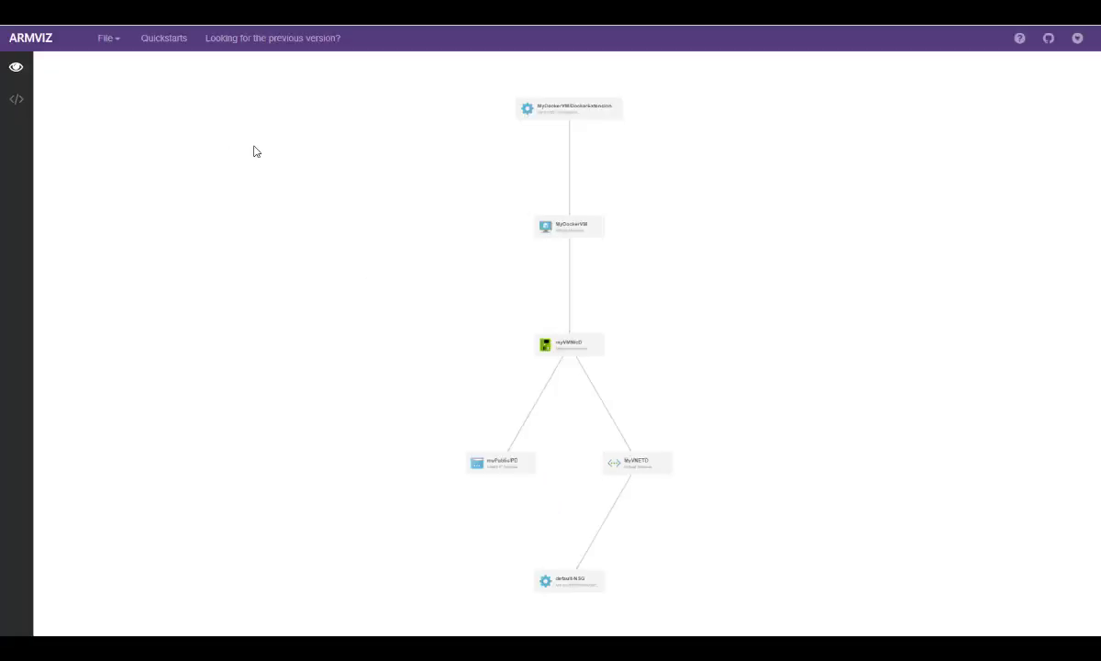
Inspect the template's resource diagram in ARMVIZ, from the Docker extension and virtual machine down to the network security group.
scroll(572, 320, up, 5)
drag(644, 217, 619, 445)
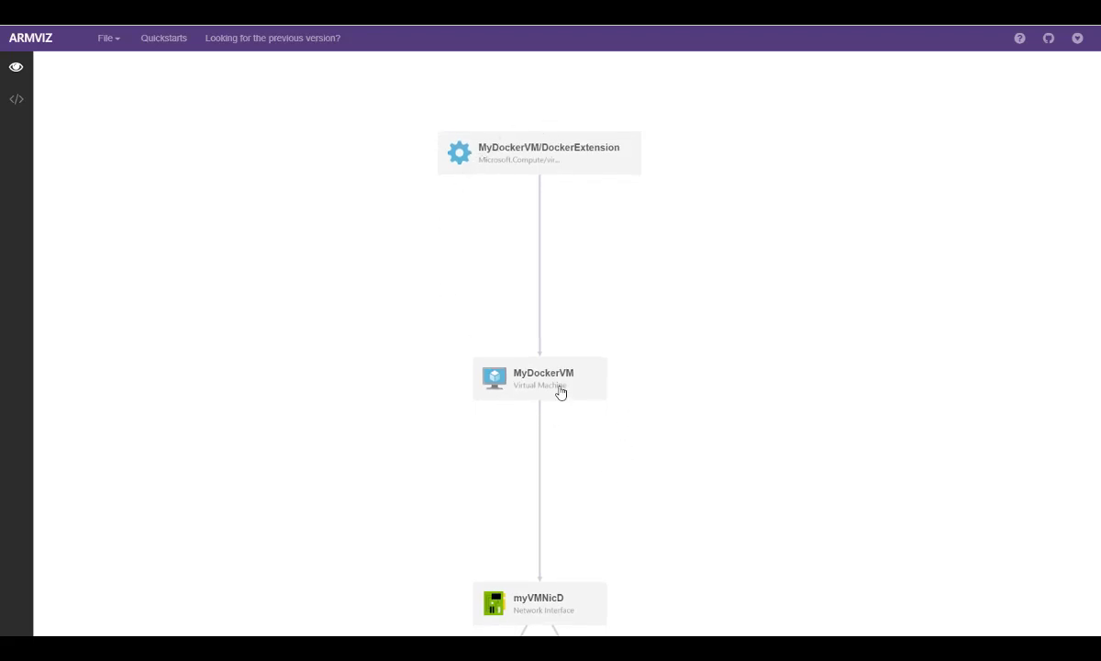
drag(631, 486, 580, 337)
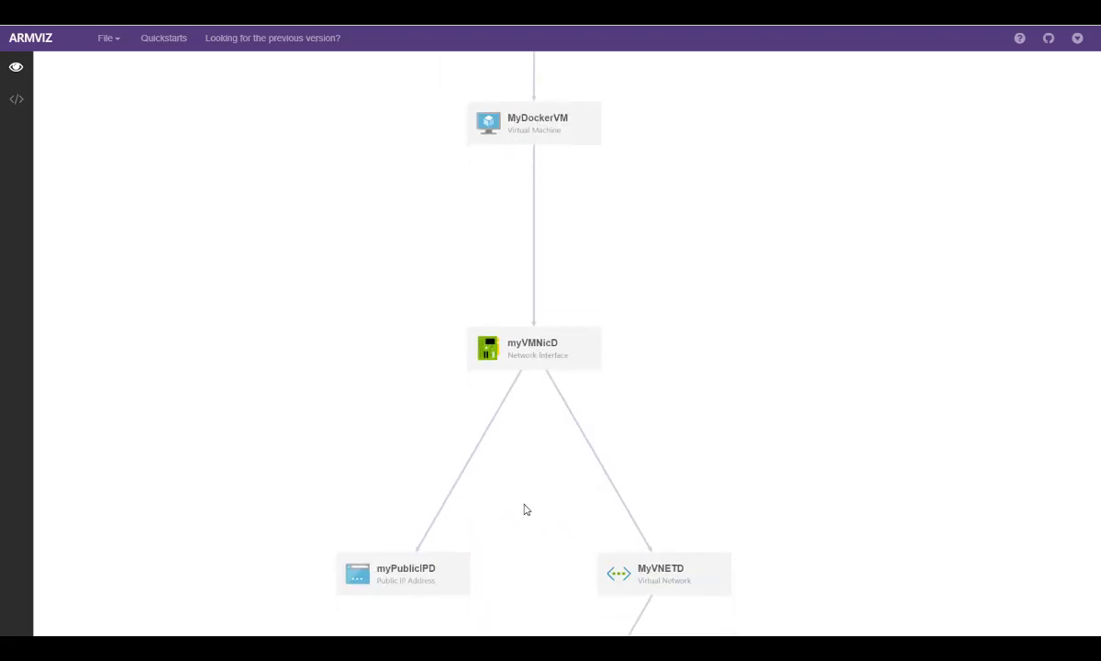
drag(526, 510, 533, 339)
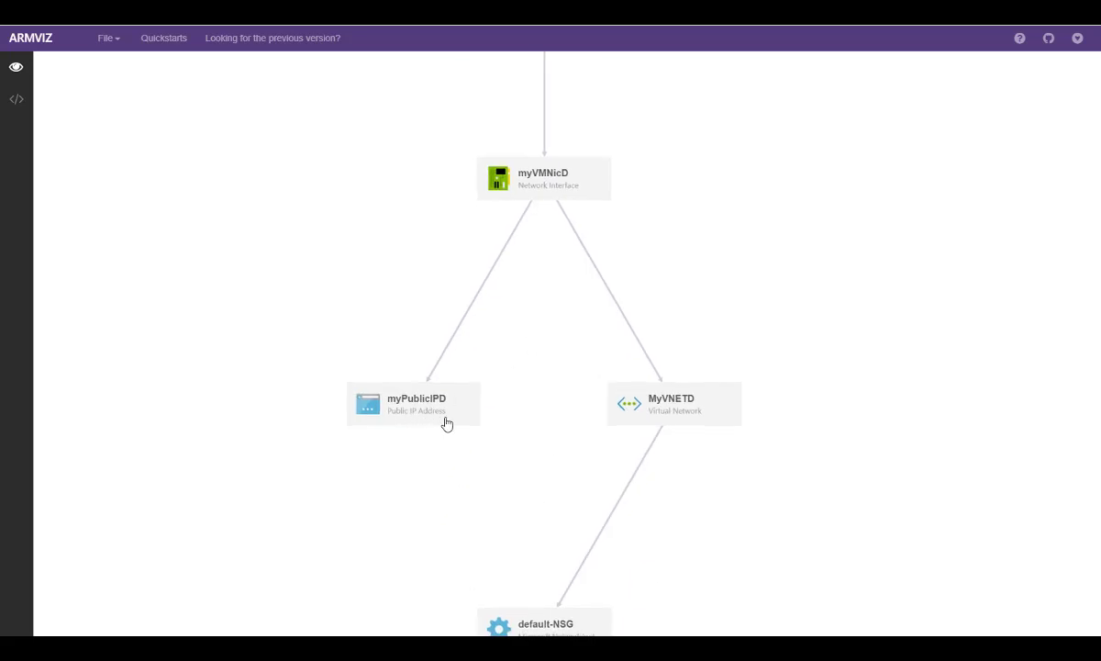
drag(507, 469, 424, 359)
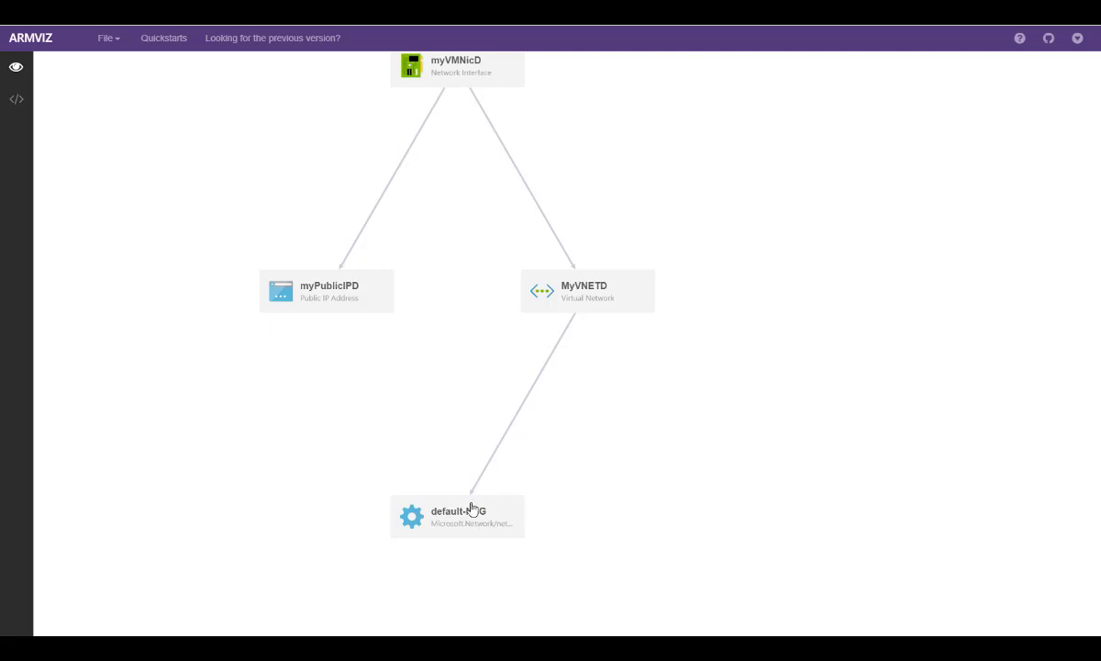
drag(489, 280, 534, 438)
scroll(527, 243, down, 3)
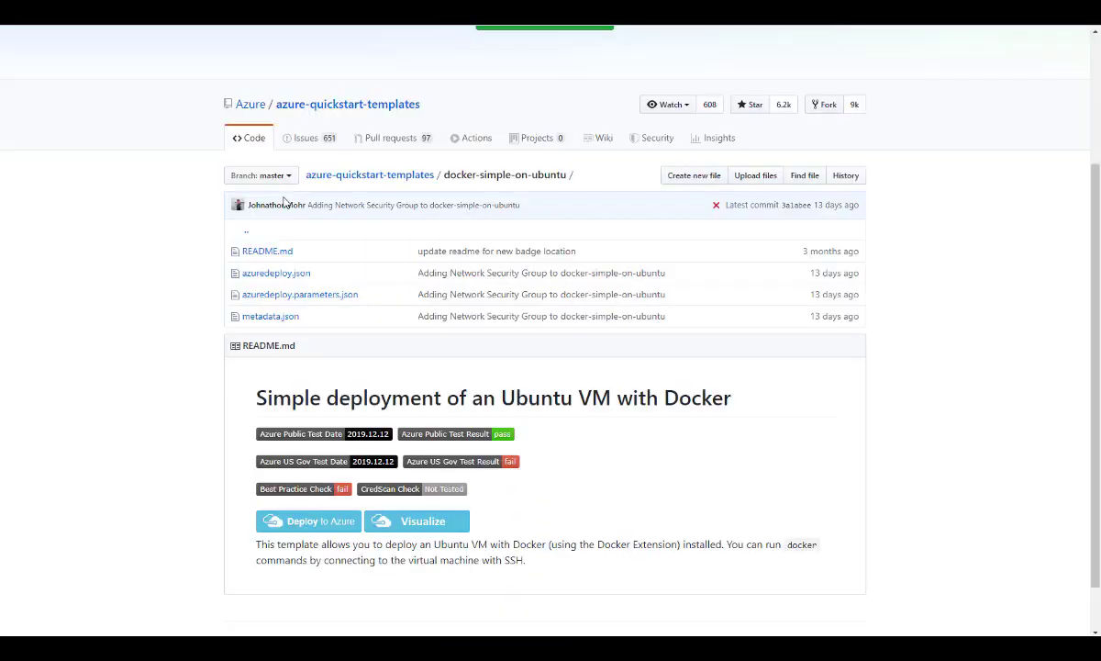
Start deploying the docker-simple-on-ubuntu template to Azure and select azureadventcalender-rg as its resource group.
click(293, 523)
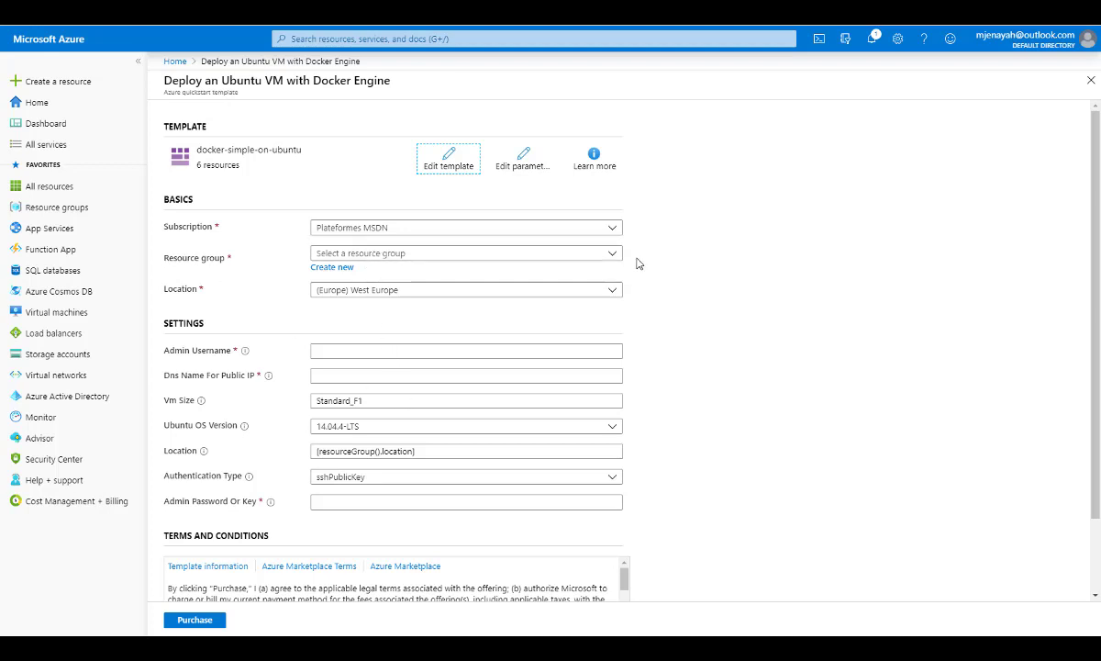
click(579, 252)
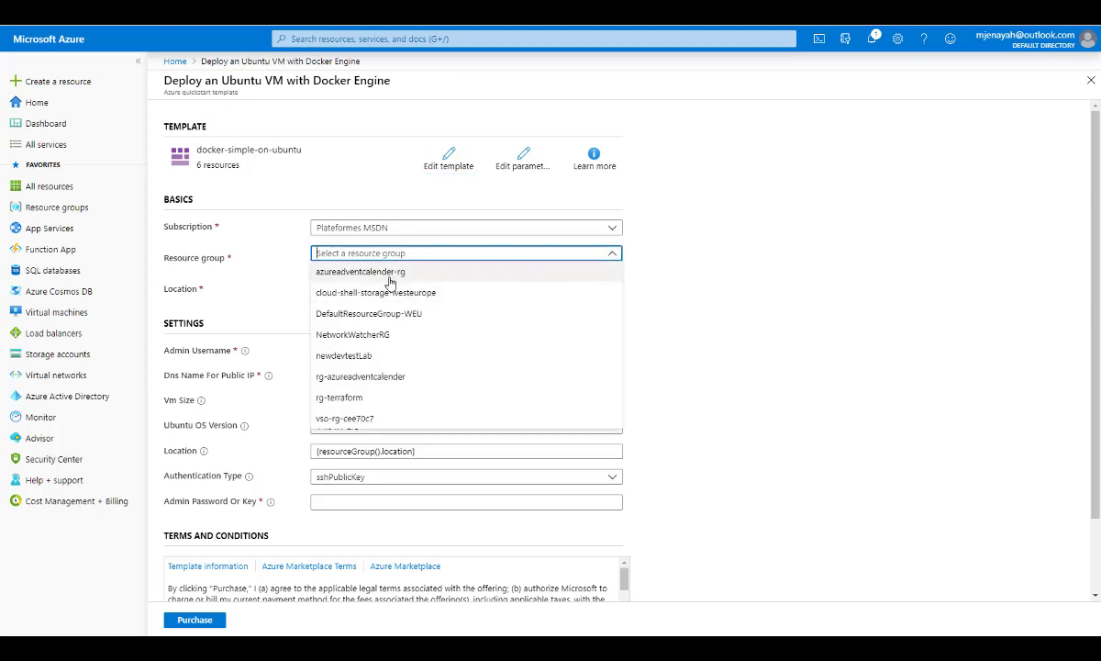
click(336, 272)
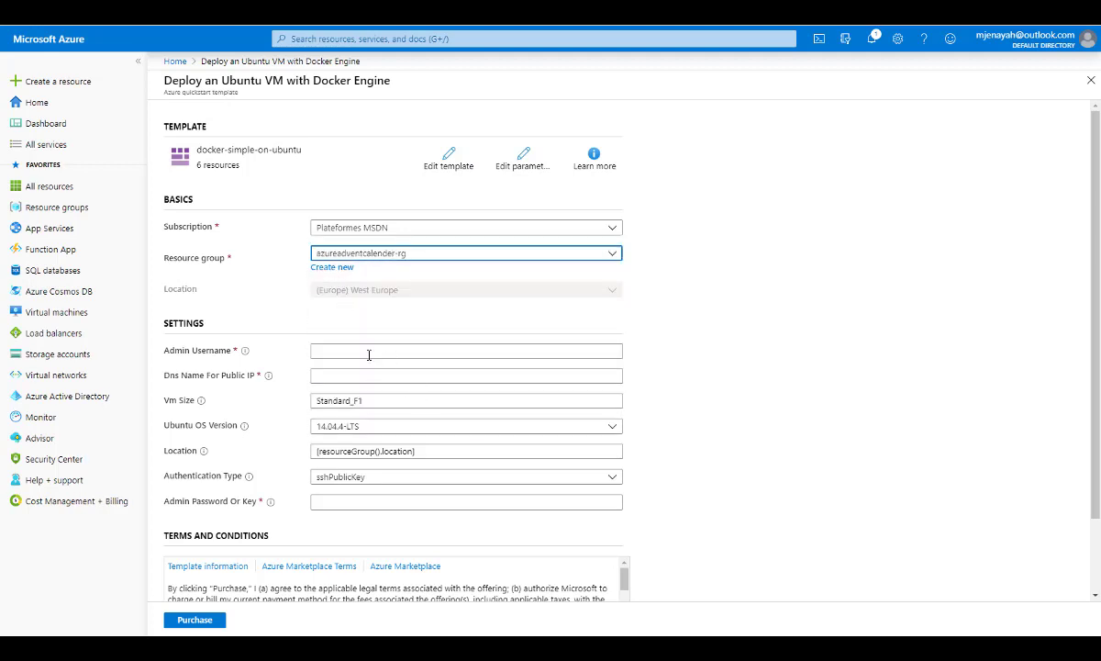
Enter the virtual machine's admin username in the deployment settings.
click(335, 351)
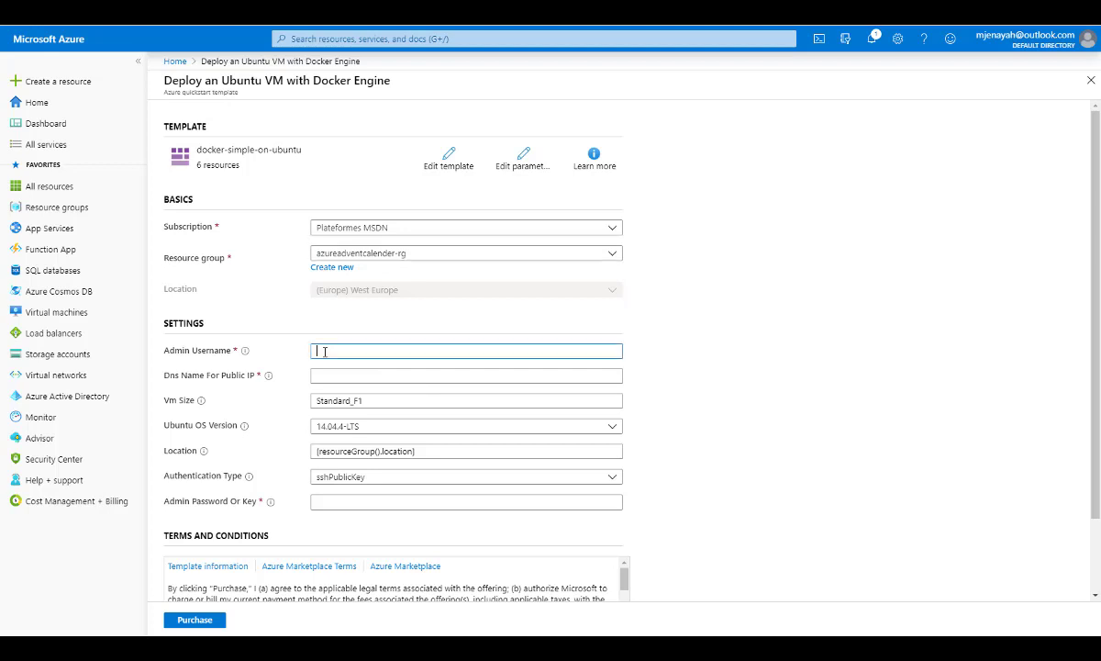
text(makram)
key(Tab)
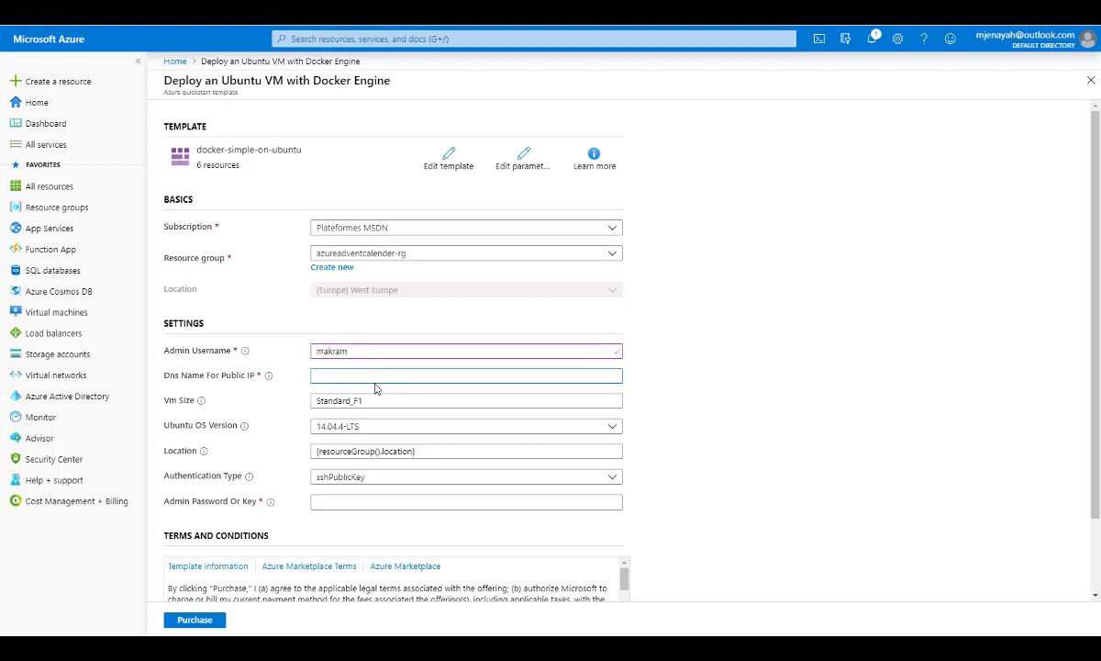
Enter the DNS name for the public IP and set the Ubuntu OS version to 16.04.0-LTS.
text(makramdns)
click(467, 426)
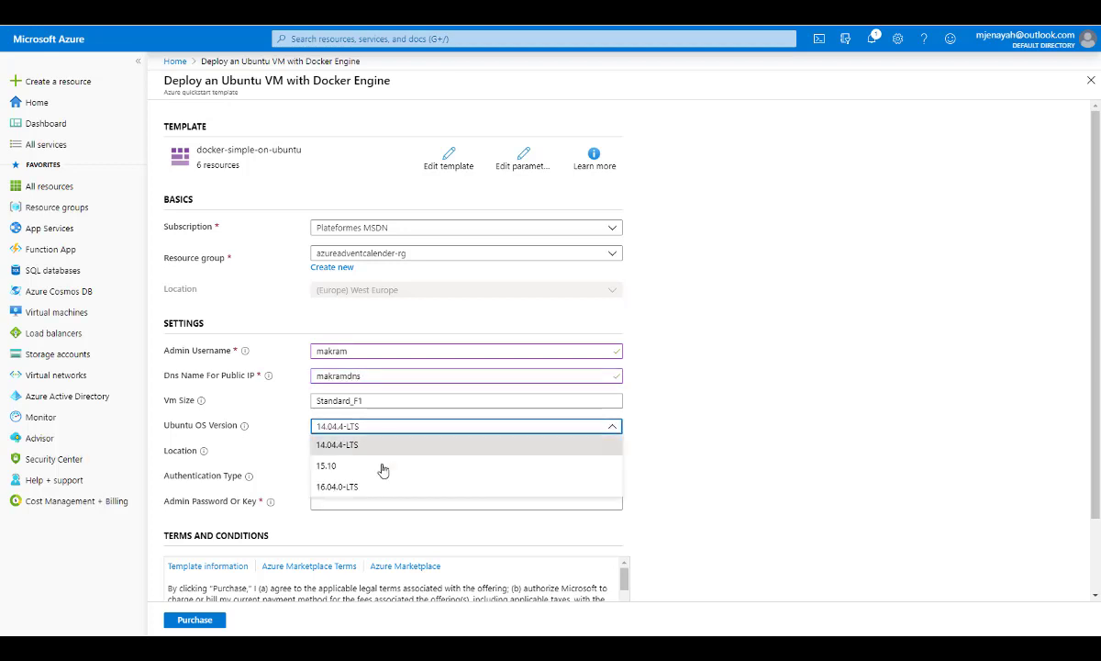
click(350, 489)
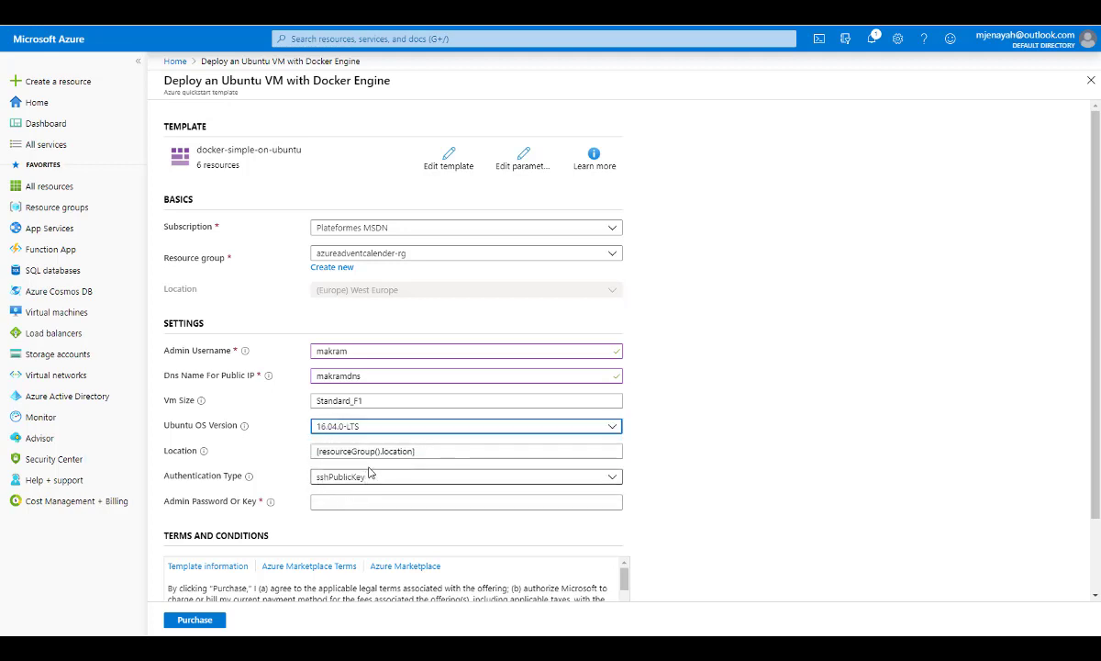
Set the authentication type to password and enter the virtual machine's admin password.
click(364, 482)
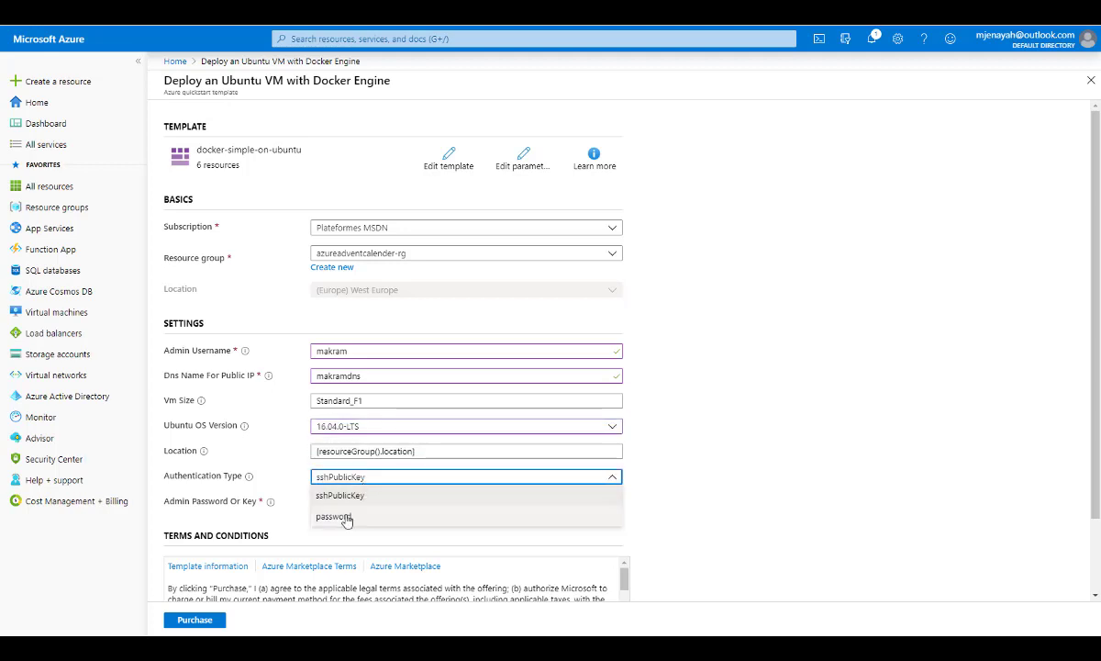
click(344, 516)
click(342, 502)
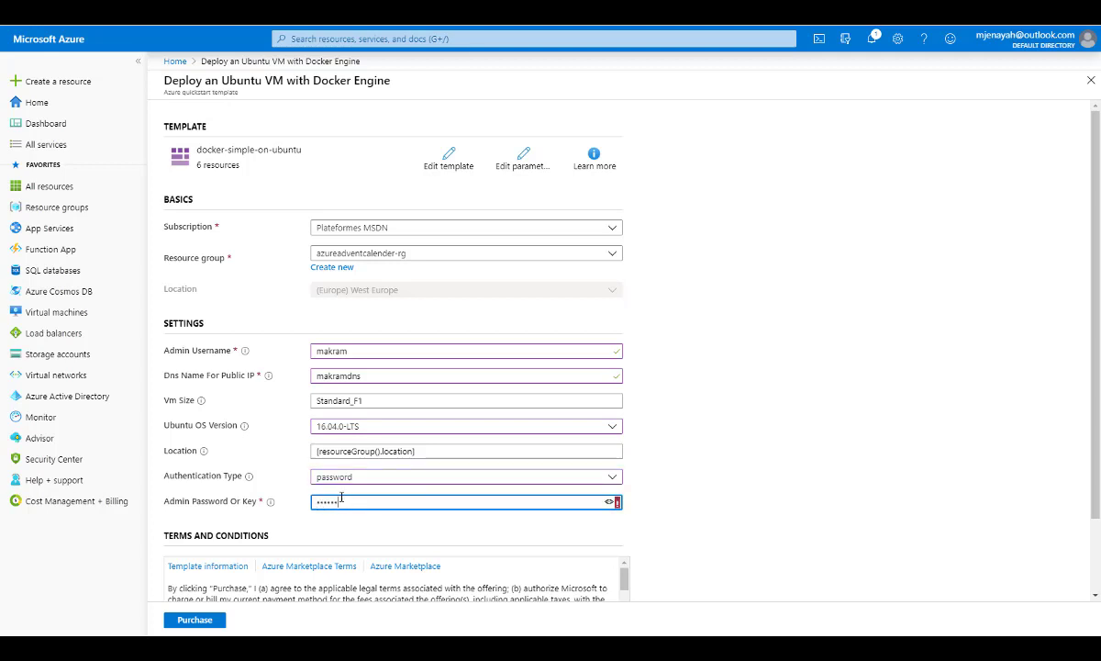
text(•)
Agree to the terms and conditions and purchase the template deployment.
scroll(853, 486, down, 2)
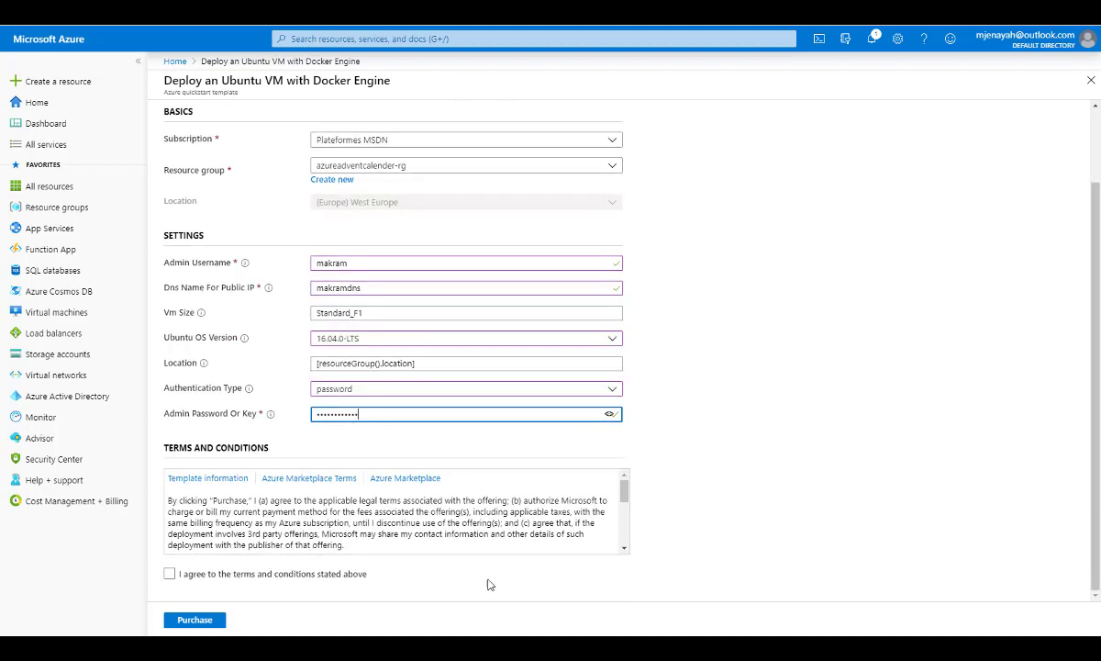
click(170, 576)
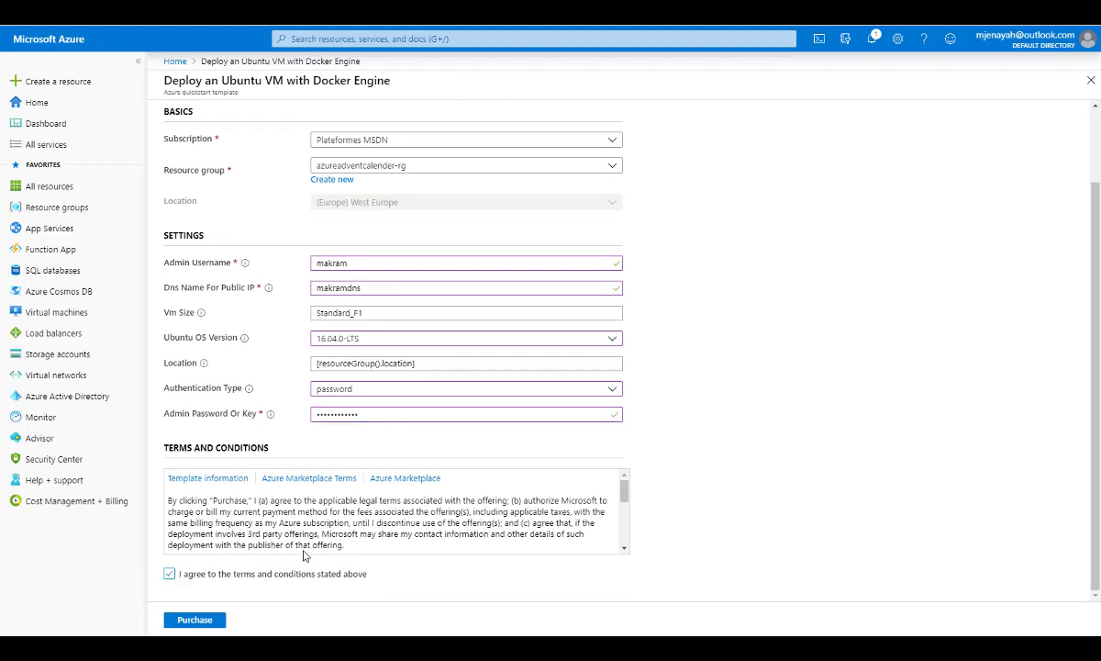
scroll(321, 501, down, 3)
scroll(347, 527, up, 3)
click(193, 620)
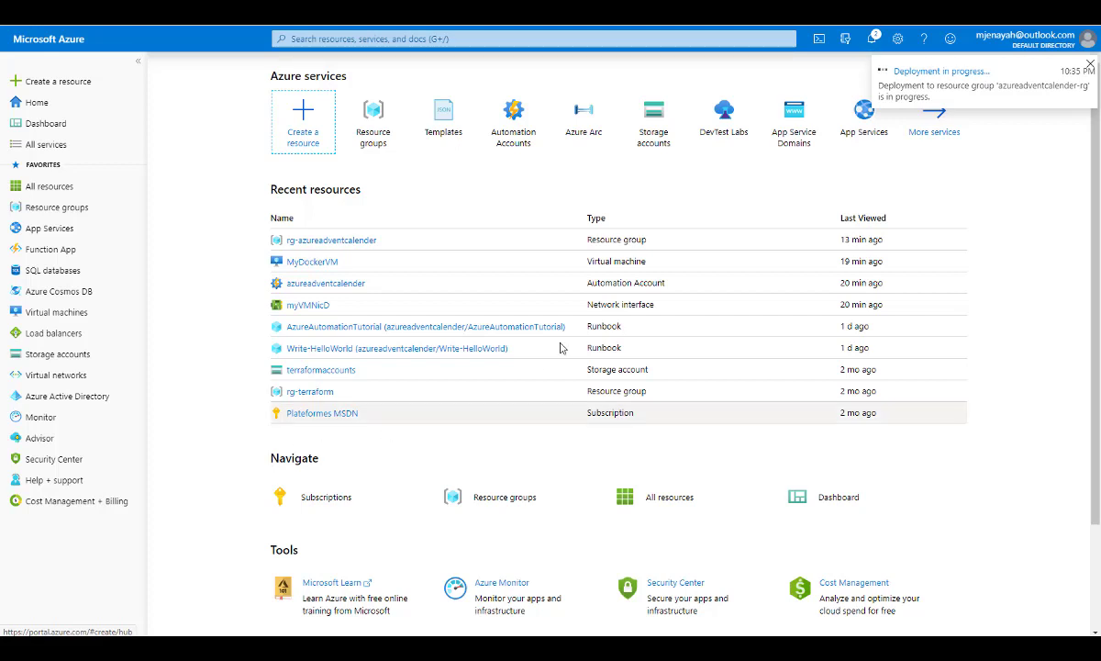
Open the running deployment's overview and check its status and the MyDockerVM resource.
click(923, 79)
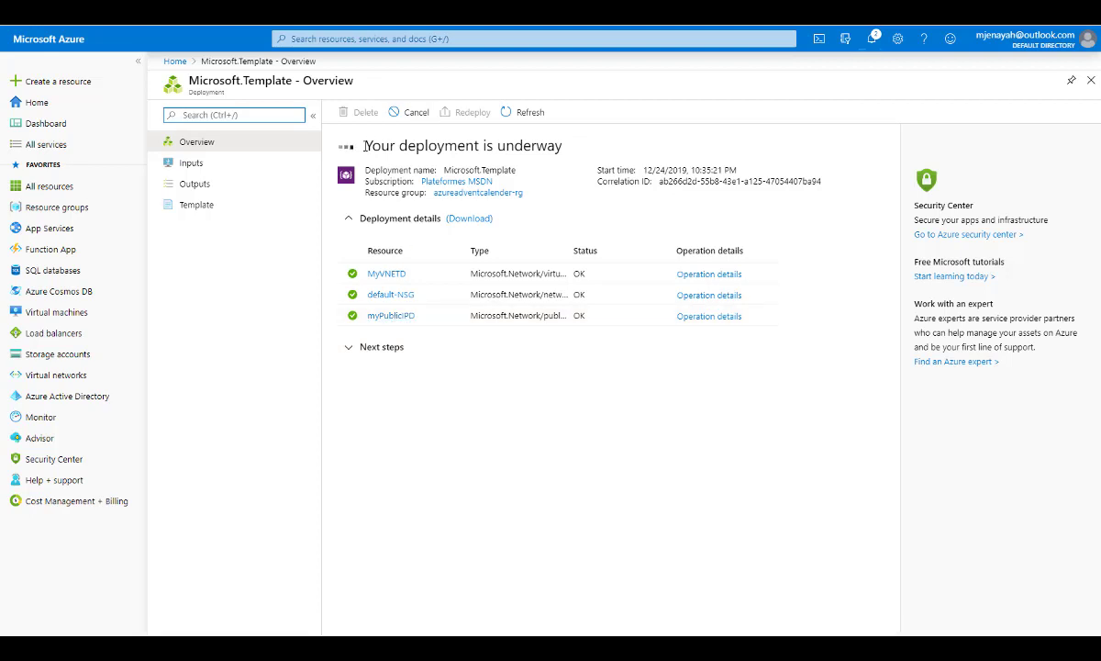
drag(365, 145, 573, 154)
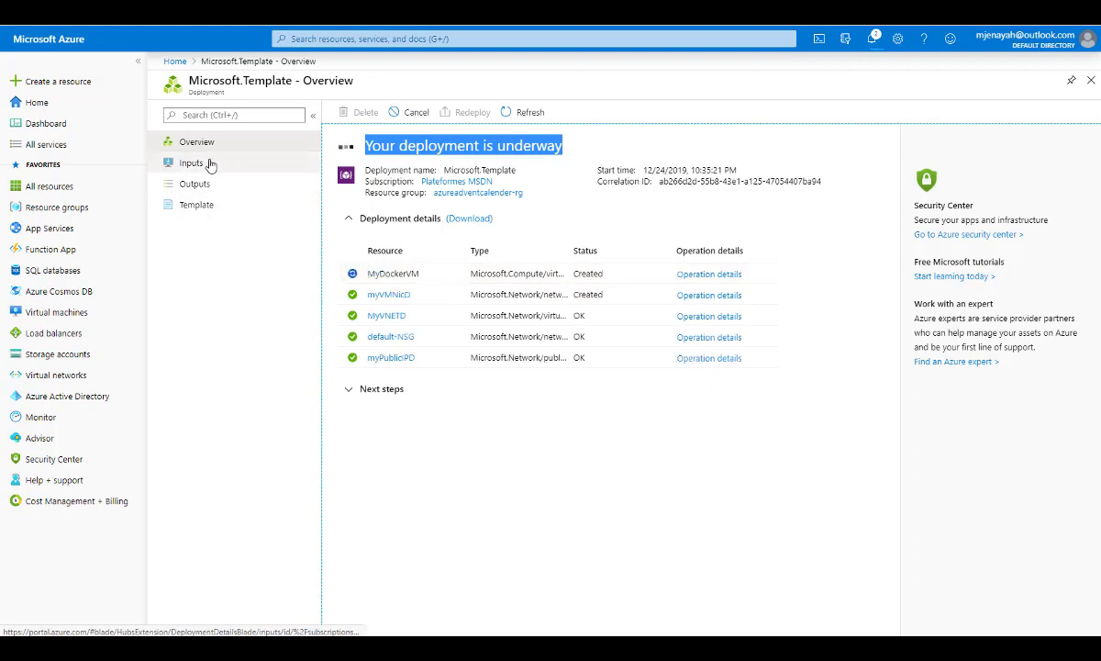
triple_click(419, 272)
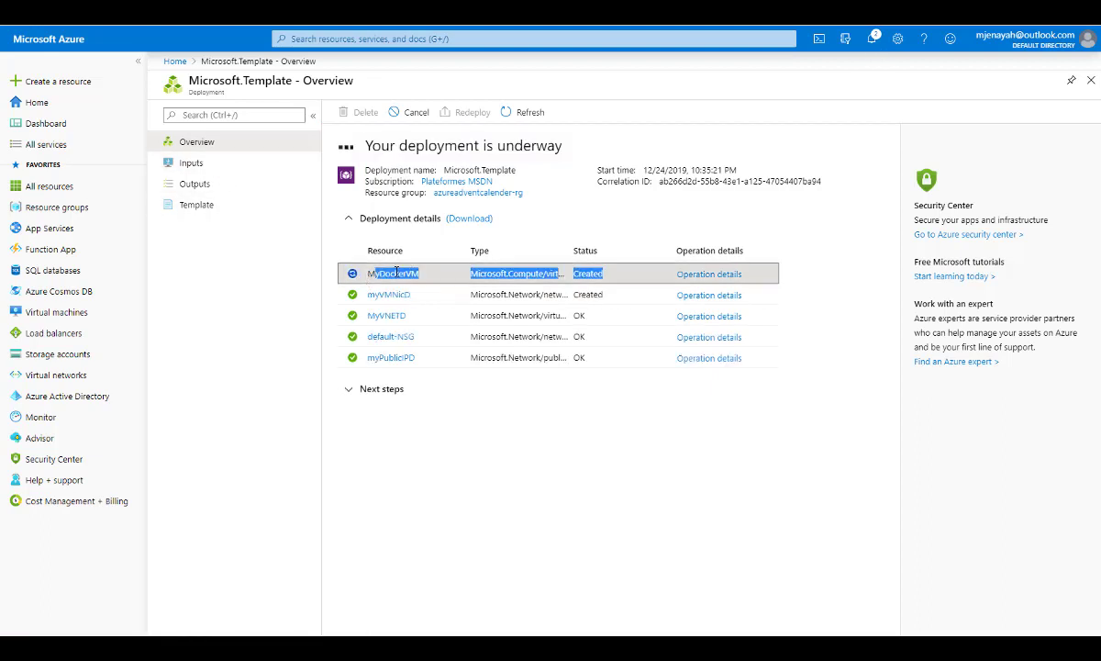
click(418, 272)
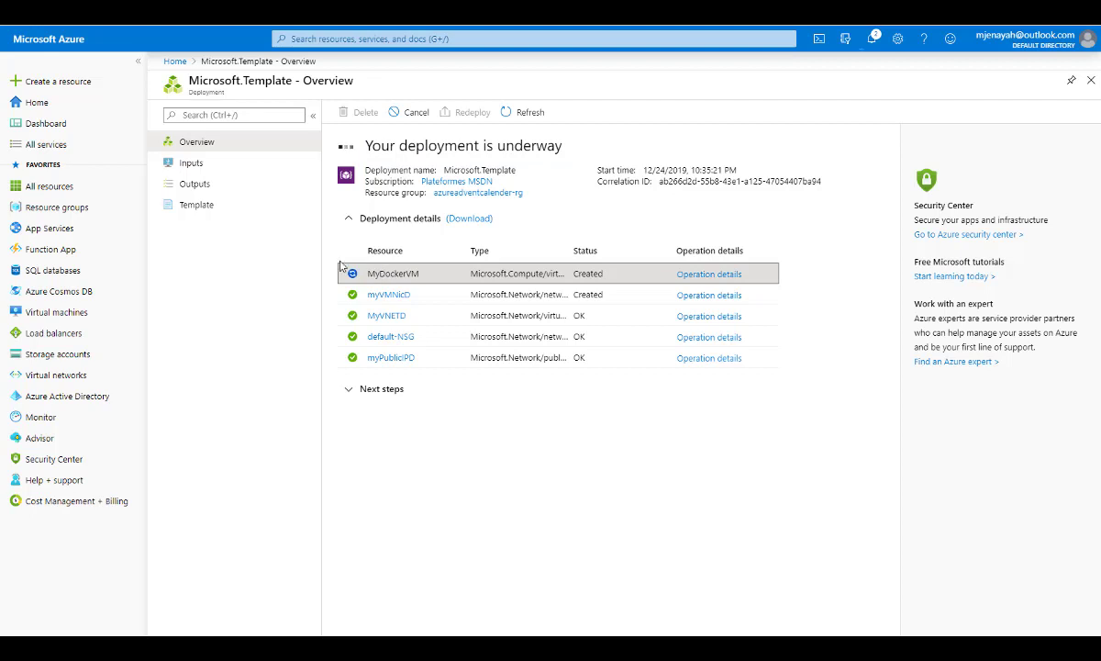
Review the deployment's input values, its outputs and its template code.
click(193, 164)
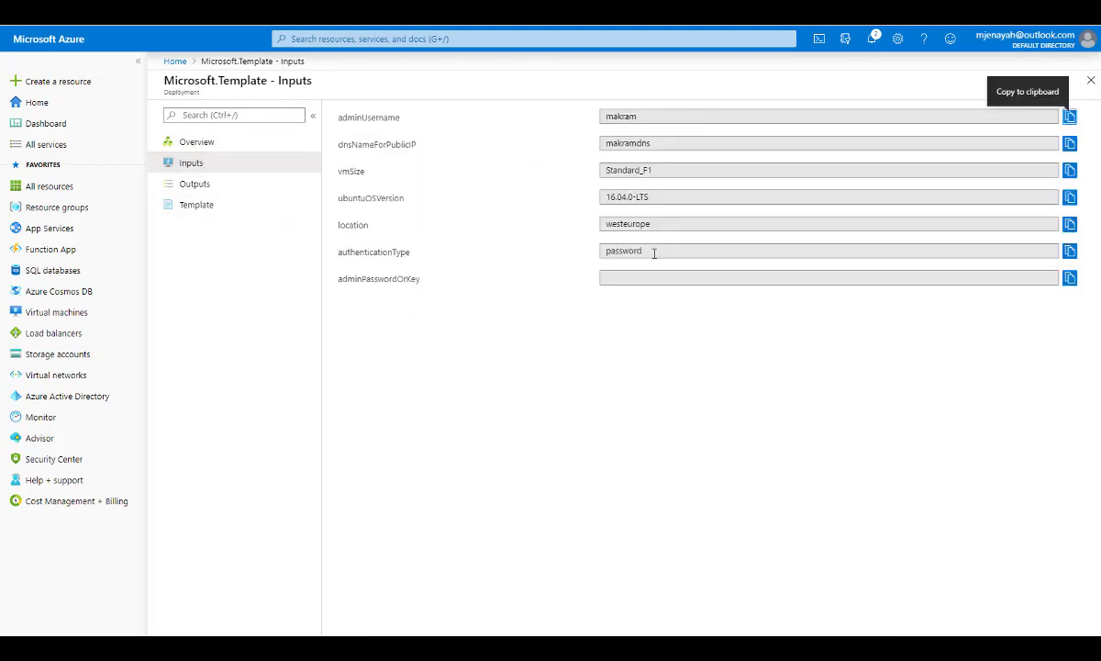
click(201, 189)
click(196, 207)
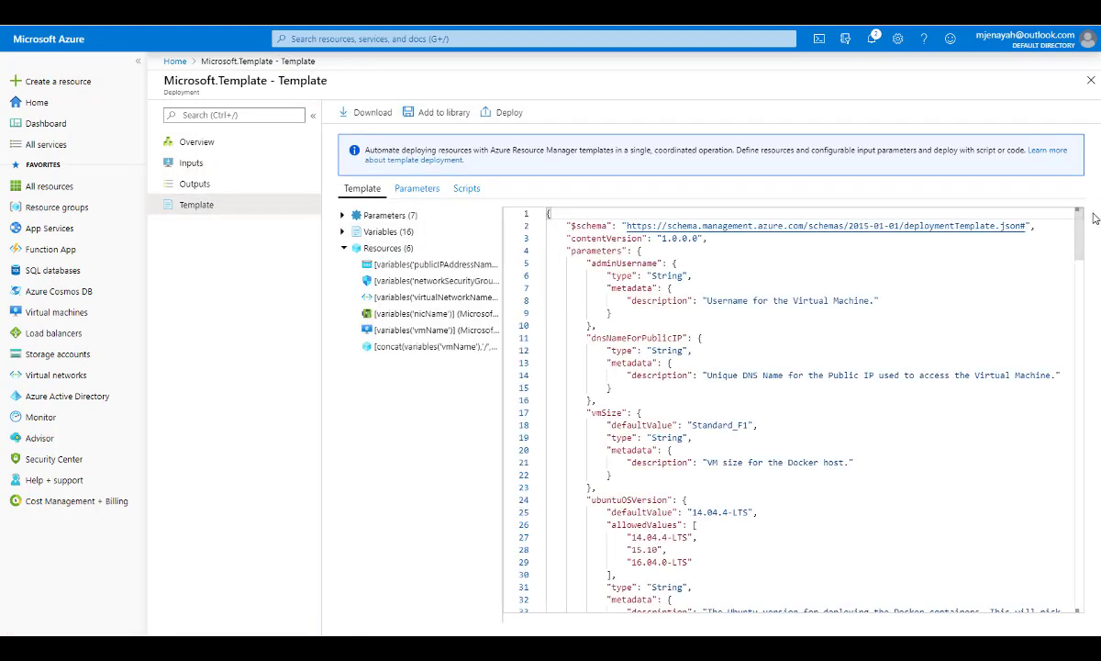
mouse_move(1080, 236)
mouse_down()
mouse_move(1081, 587)
mouse_move(1081, 225)
mouse_up()
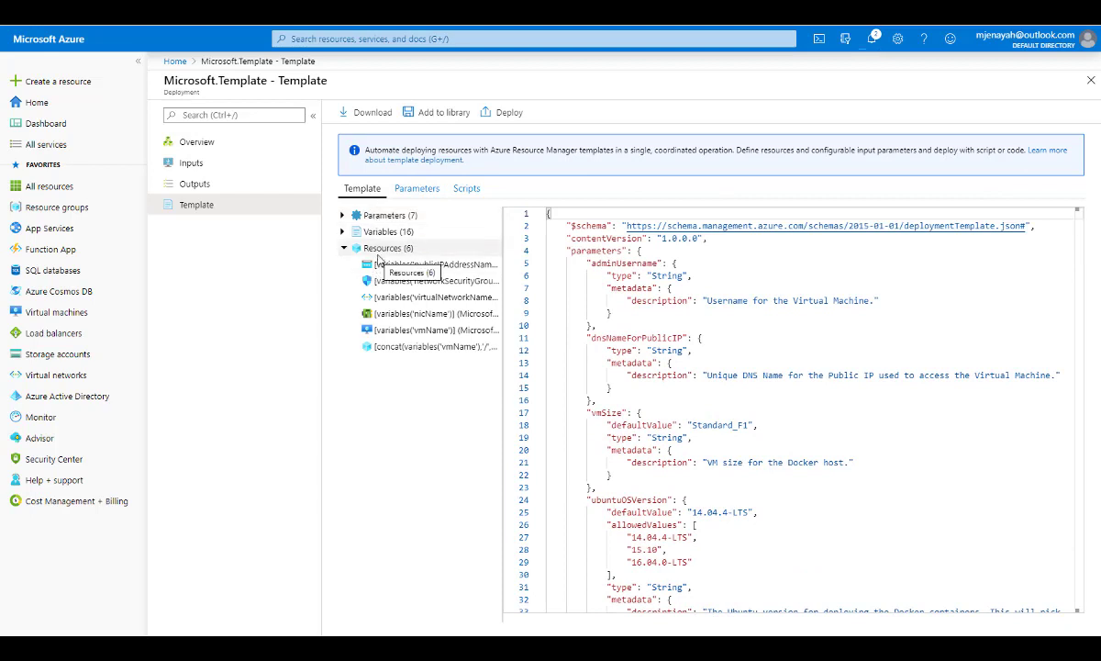
Download the deployment template and save it to the library as ubuntuvmwithdocker, described as "To be reused for ubuntuvm with docker".
click(372, 116)
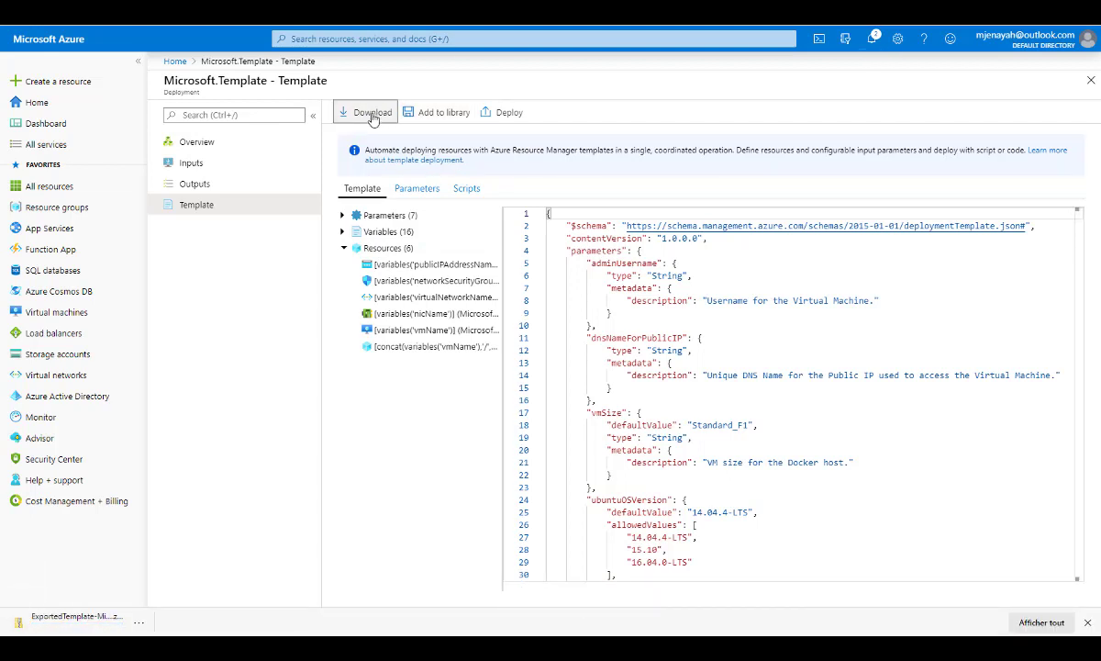
click(439, 114)
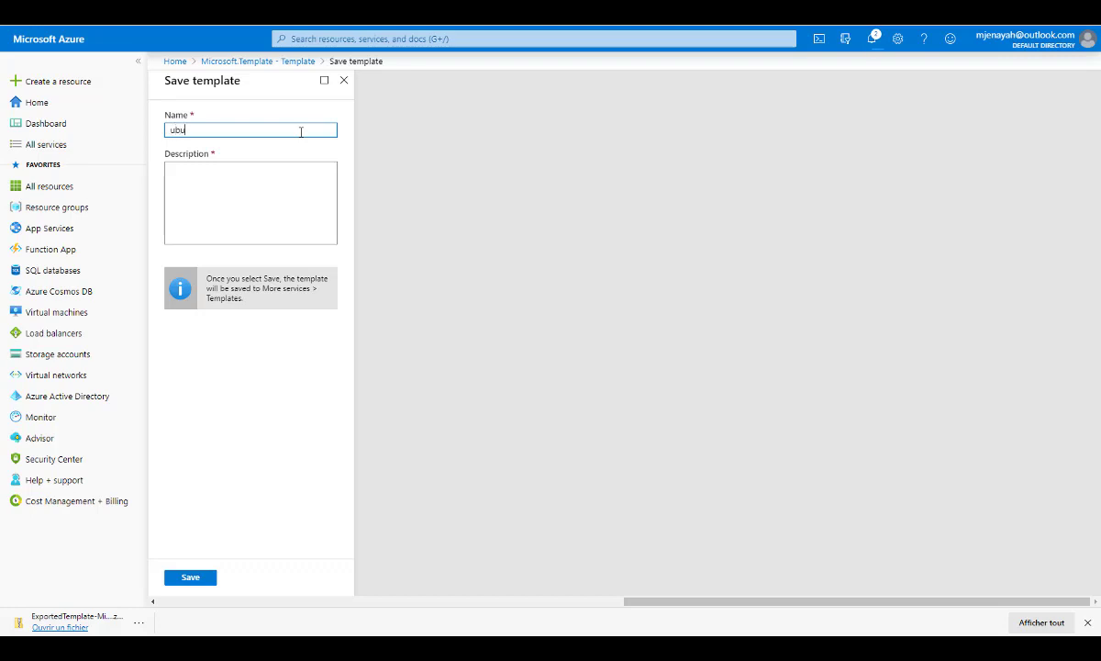
text(ntuvmwithdocker)
key(Tab)
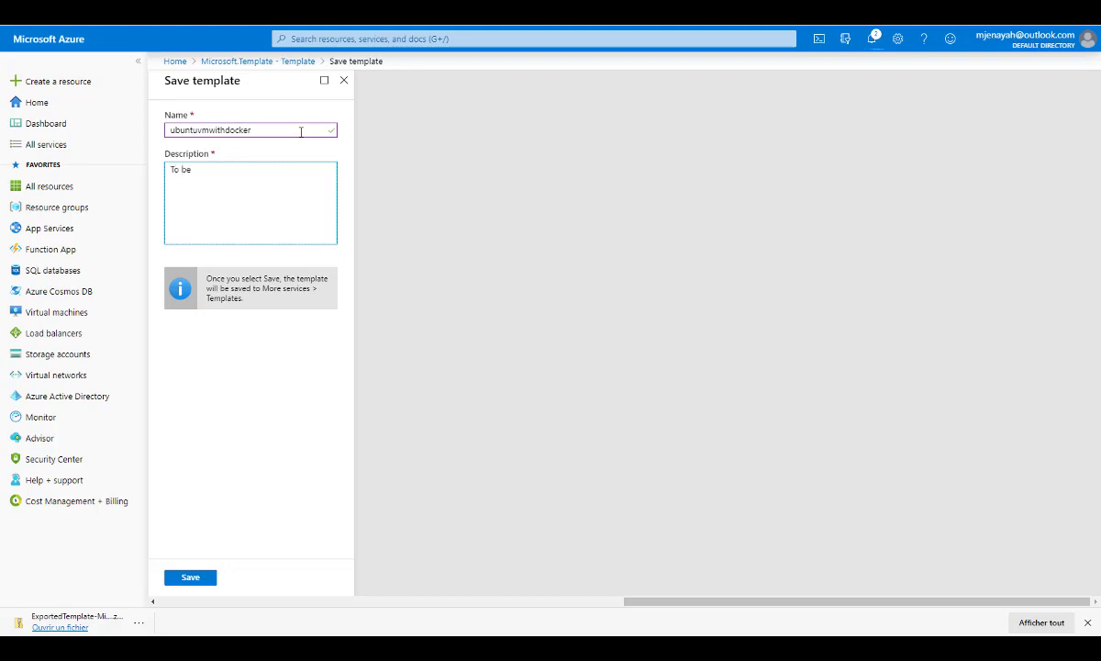
text(To be reused)
text(for ubuntuvm with docker)
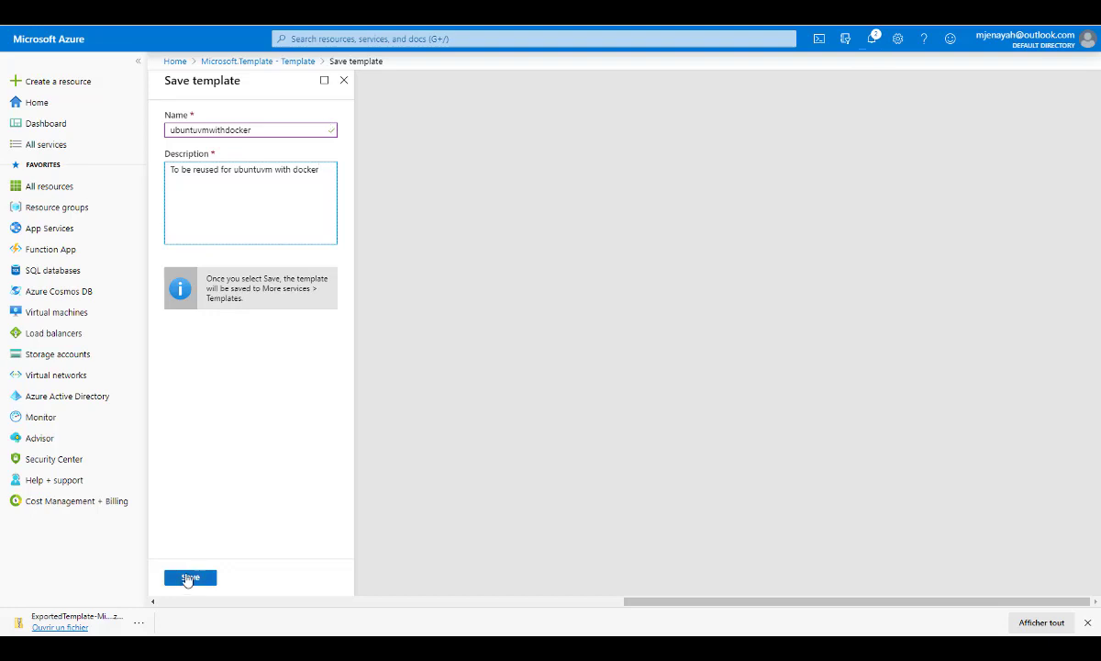
click(187, 577)
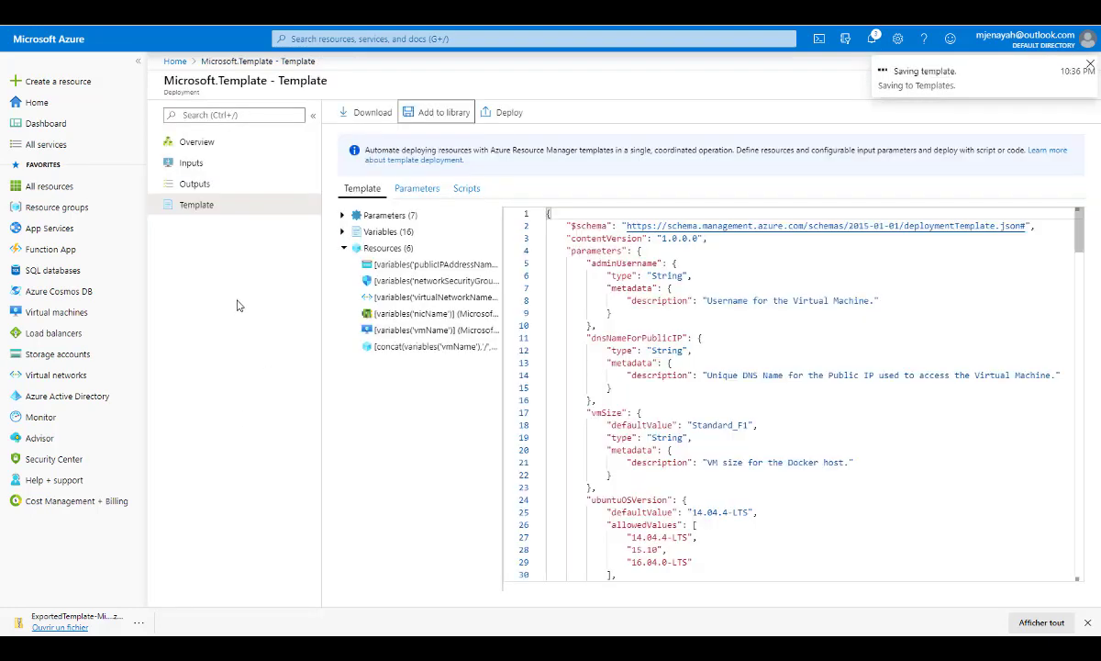
Search the portal for "template" and view the saved templates in the Templates service.
click(346, 40)
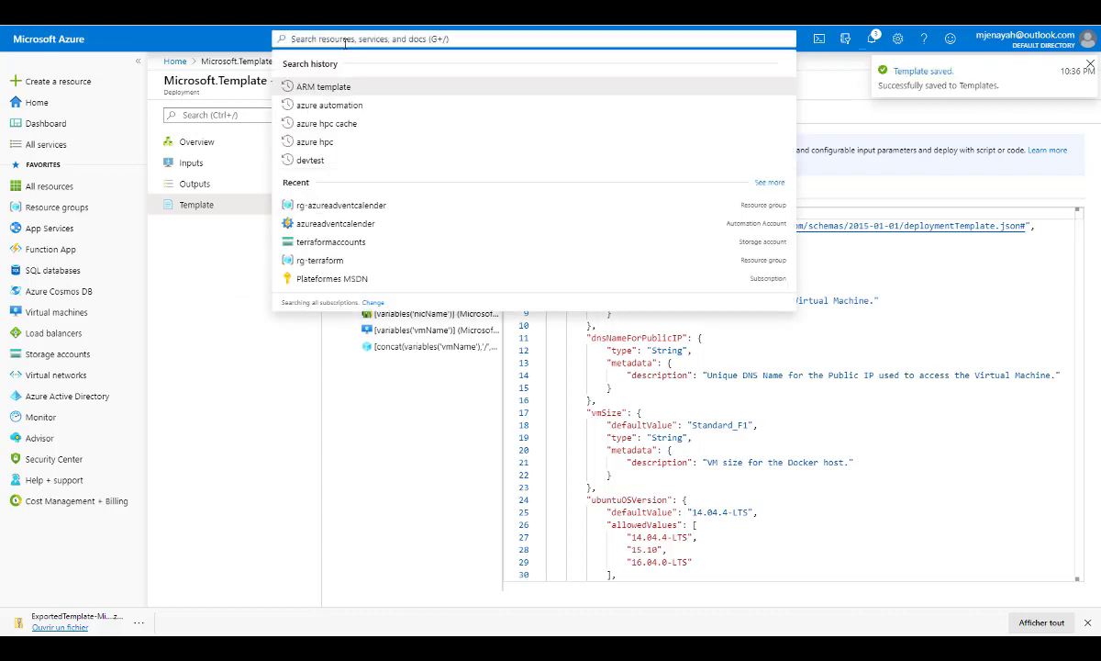
text(template)
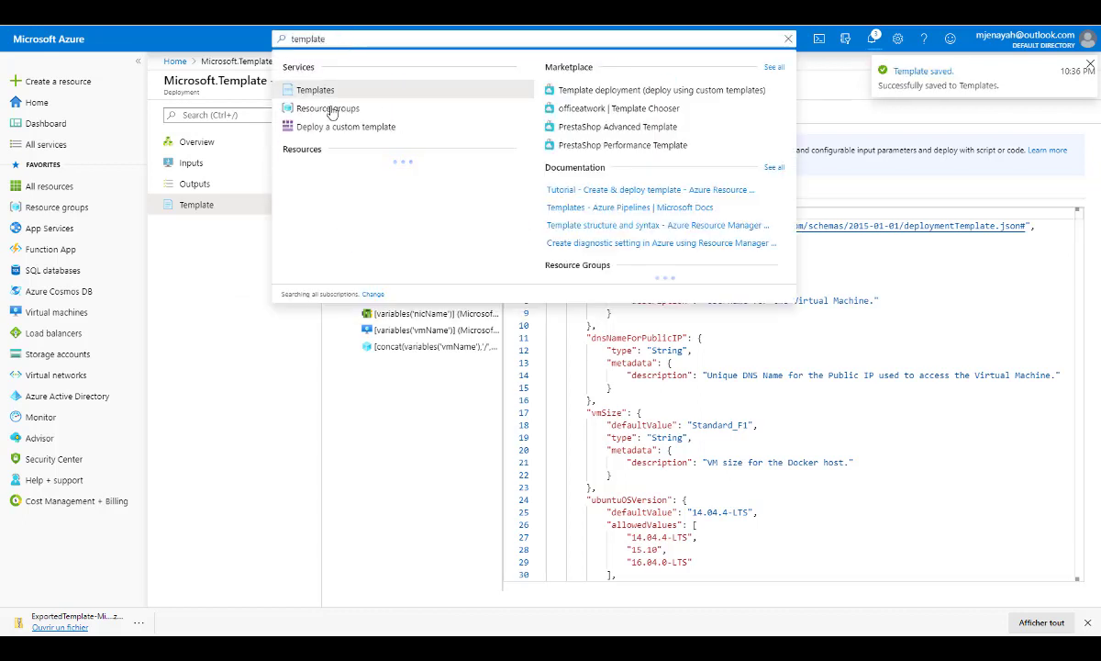
click(323, 92)
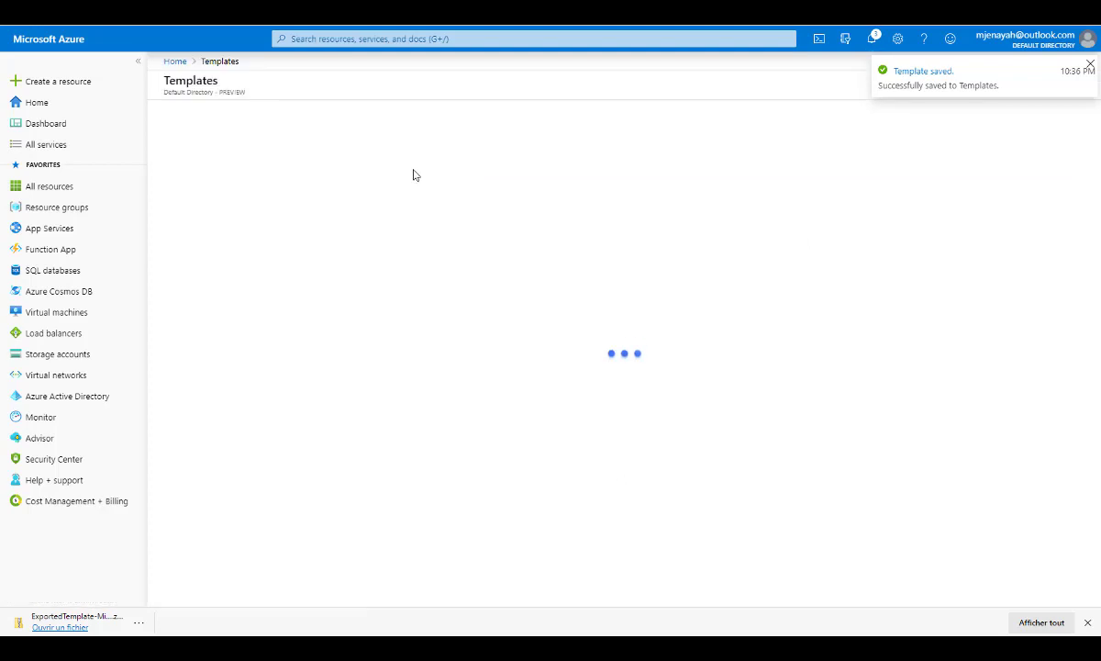
drag(165, 92, 247, 93)
click(246, 92)
click(264, 275)
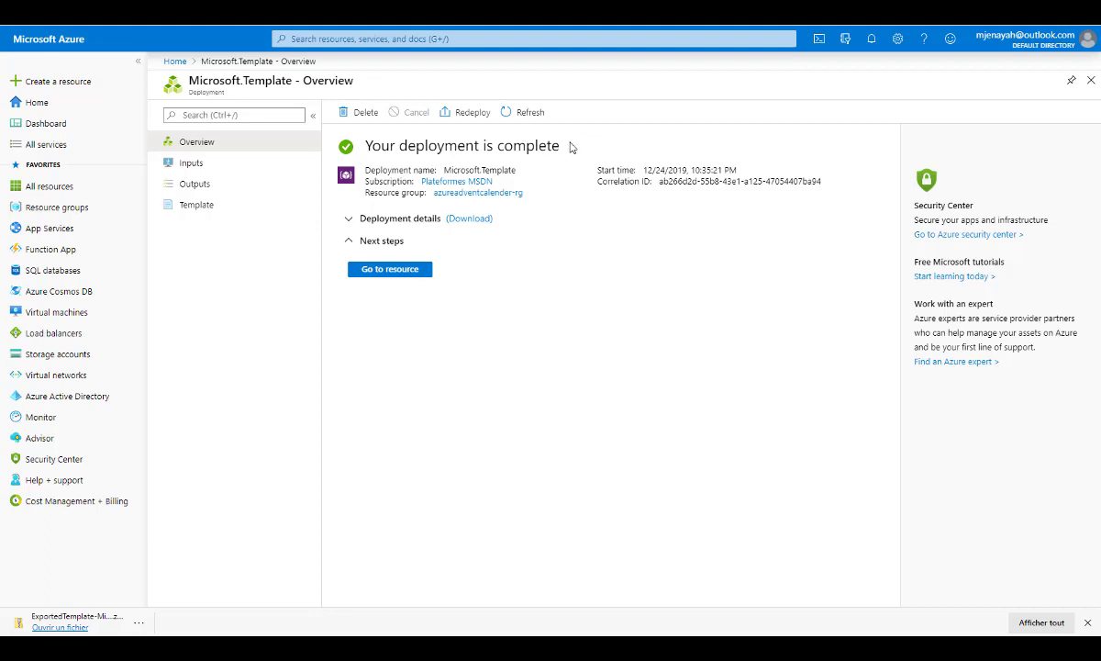
Check the deployment's completion status and open its azureadventcalender-rg resource group.
drag(564, 143, 335, 143)
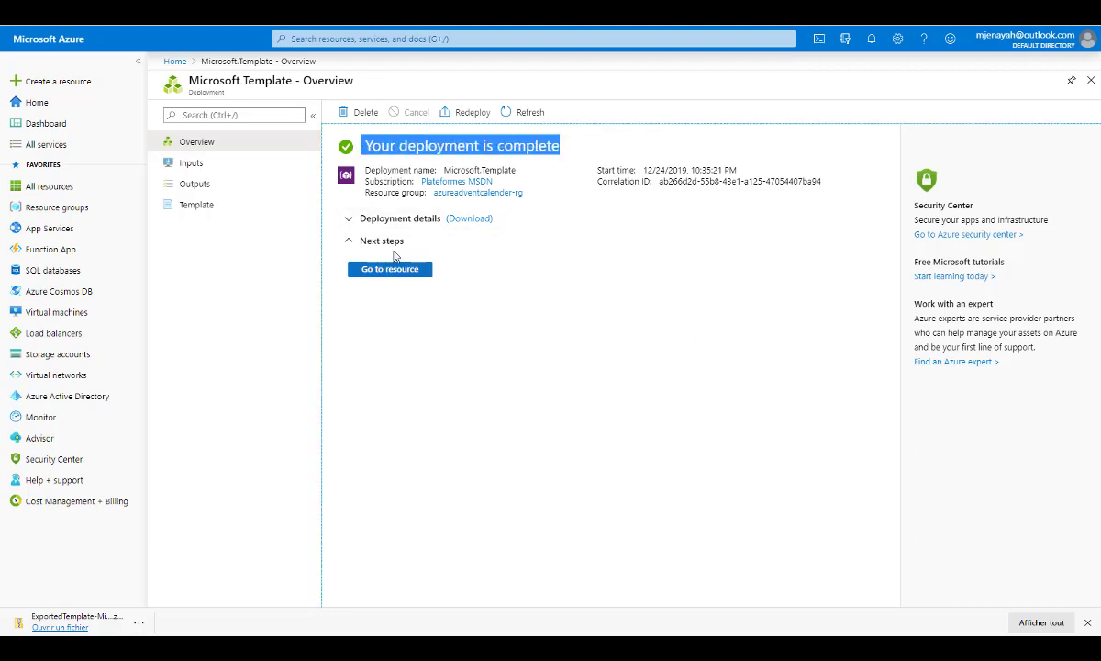
click(398, 220)
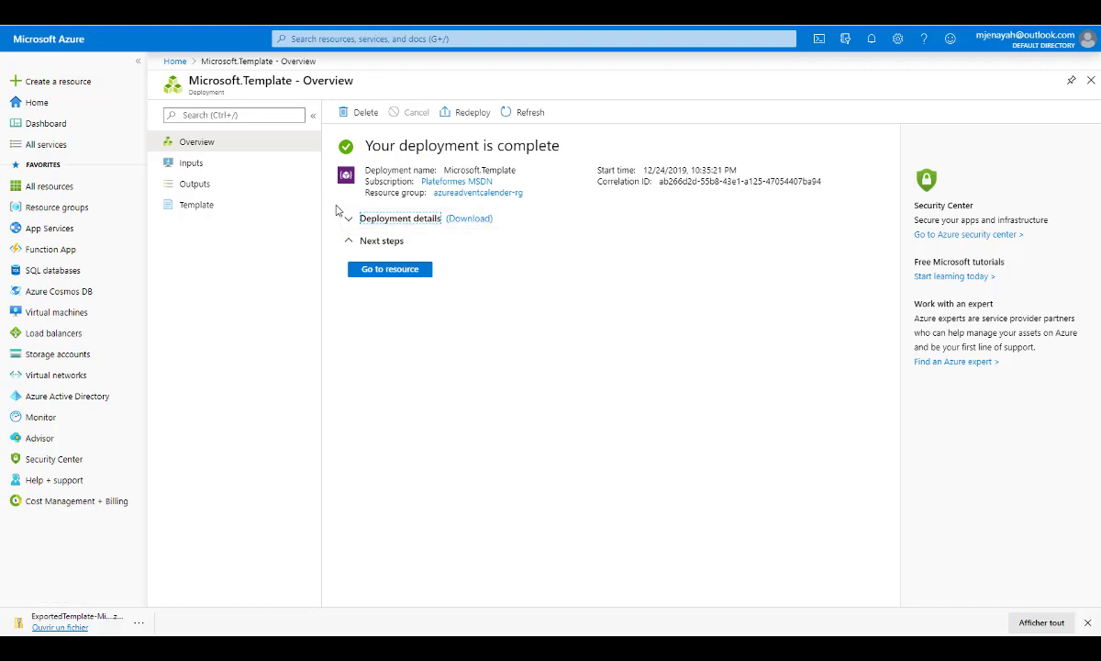
click(461, 194)
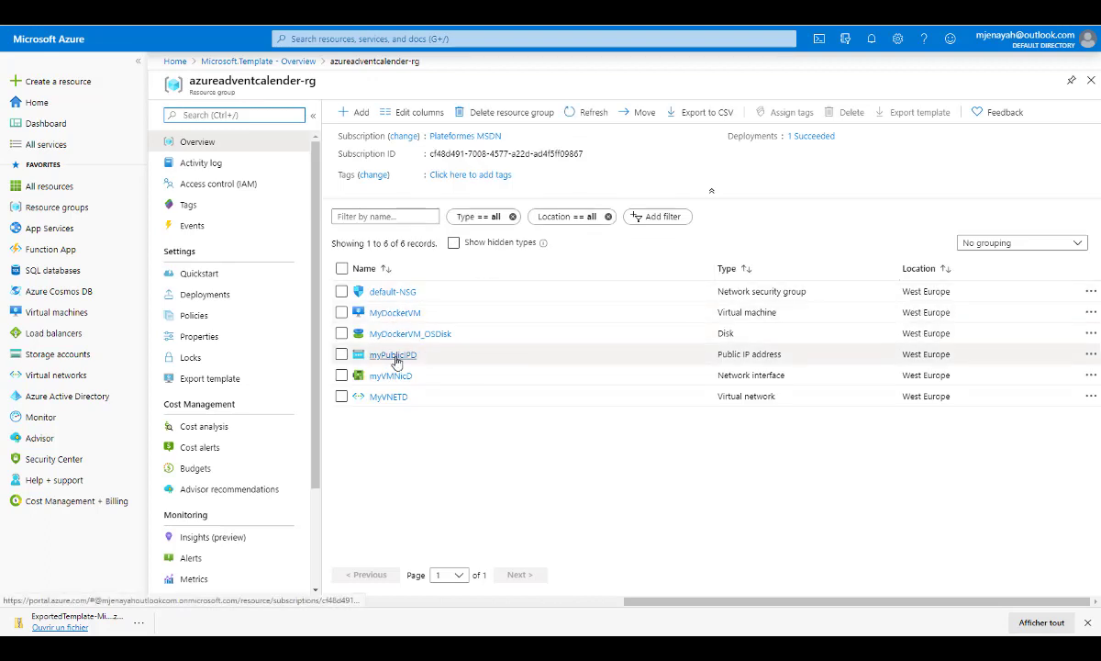
Open the MyDockerVM virtual machine and copy its SSH login command from the connection details.
click(410, 314)
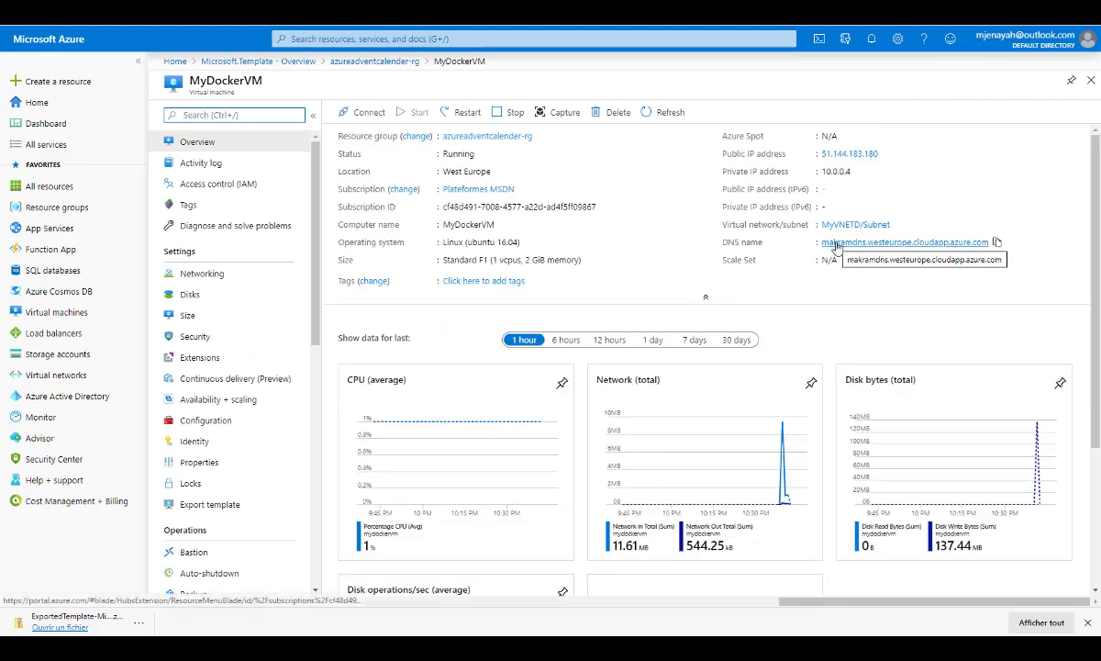
click(362, 111)
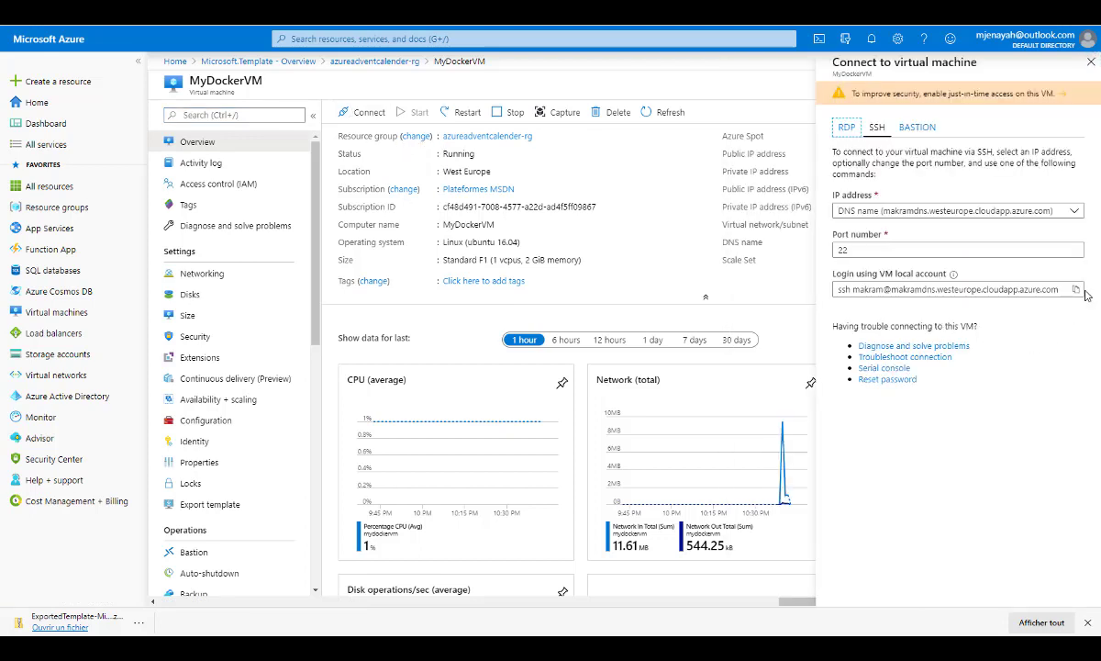
click(1076, 290)
Switch to Windows PowerShell and log in to MyDockerVM with the copied SSH command, accepting the host key and entering the account password.
drag(0, 161, 481, 131)
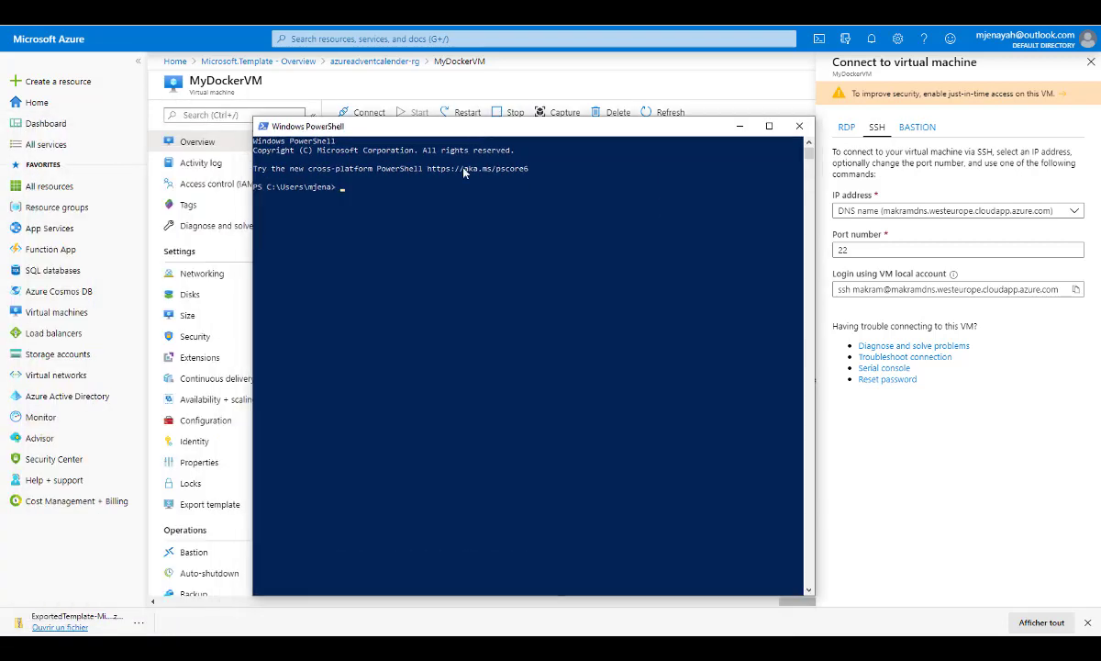
right_click(421, 210)
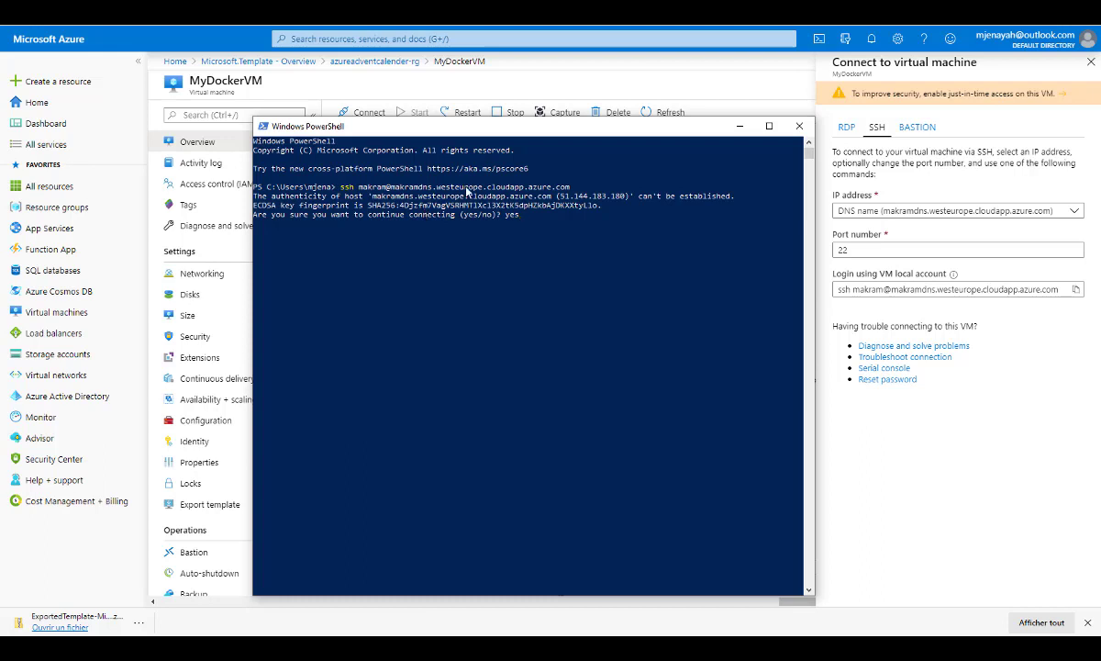
key(Return)
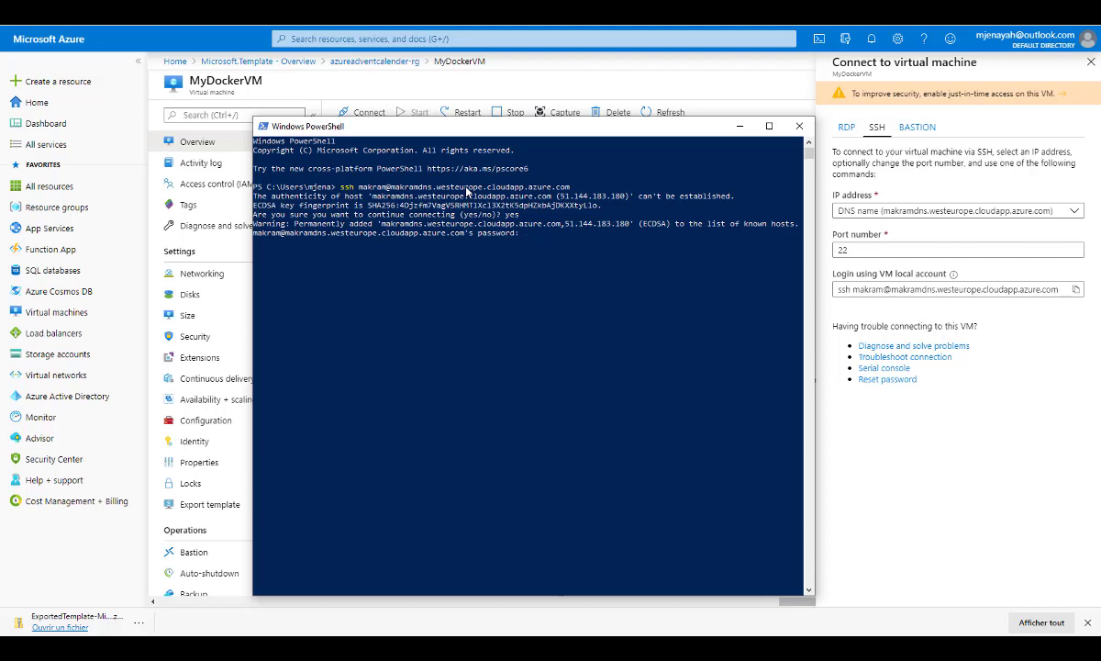
key(Return)
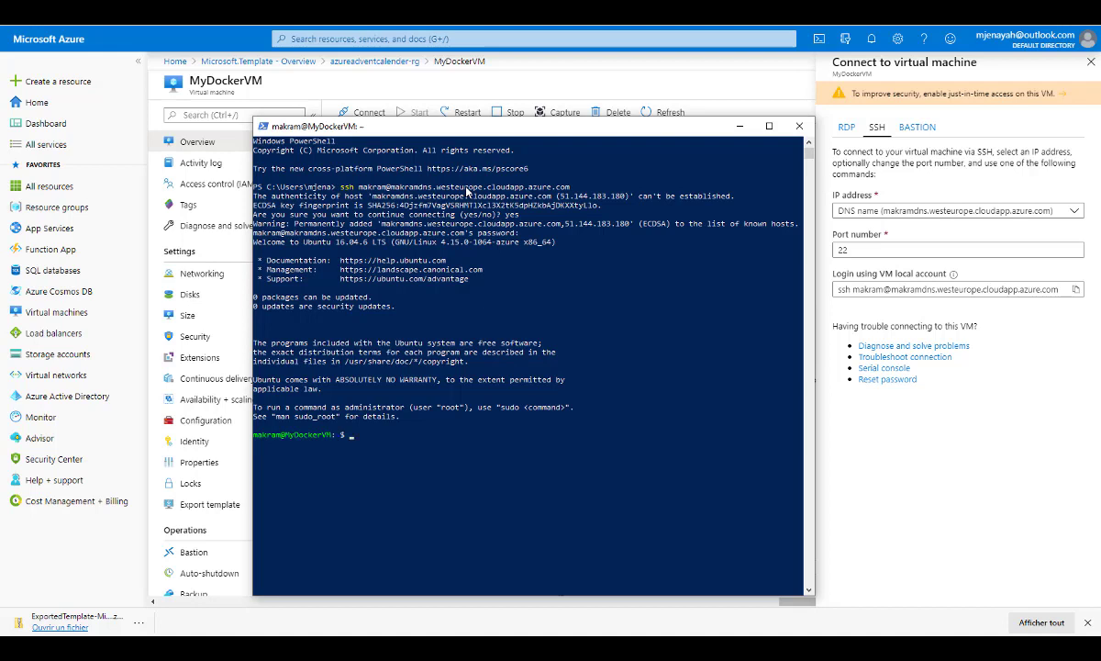
Run docker on the virtual machine and look through the listed Docker commands to verify the installation.
text(docker)
key(Return)
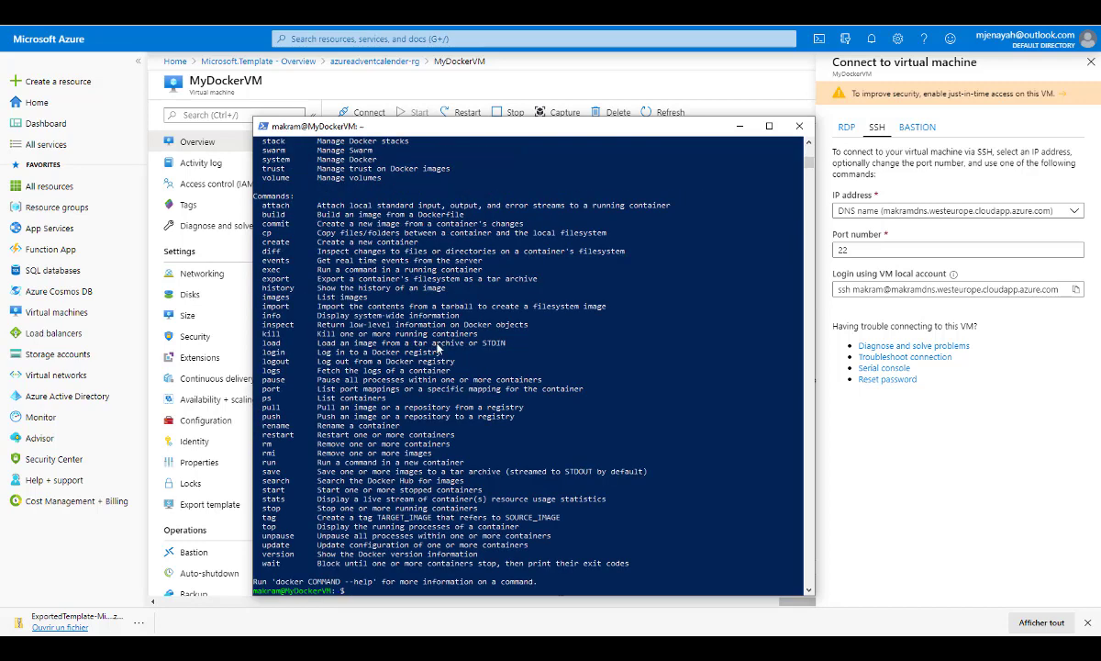
scroll(450, 344, up, 1)
scroll(450, 345, up, 5)
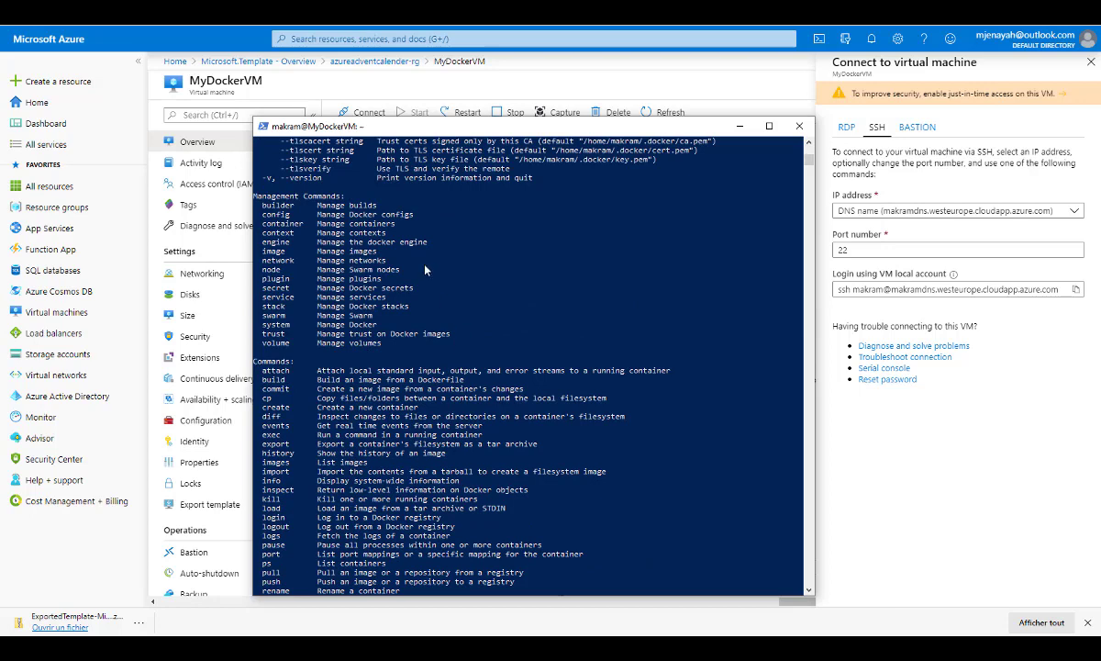
scroll(425, 267, down, 10)
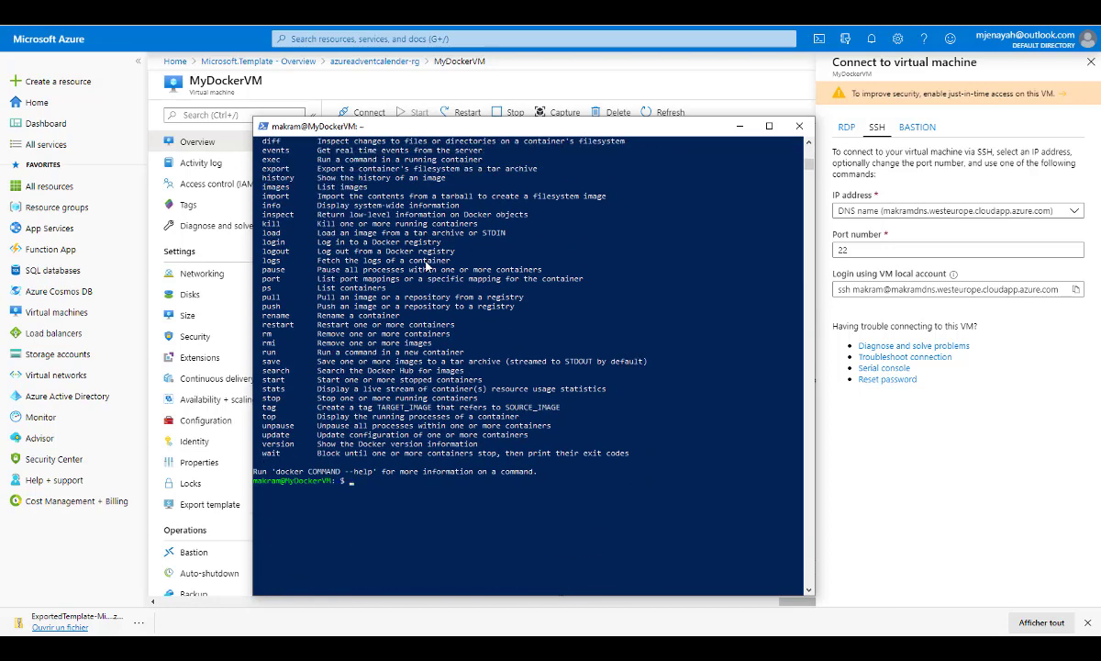
Look back over the listed Docker commands and close the PowerShell SSH session to MyDockerVM.
scroll(425, 266, up, 3)
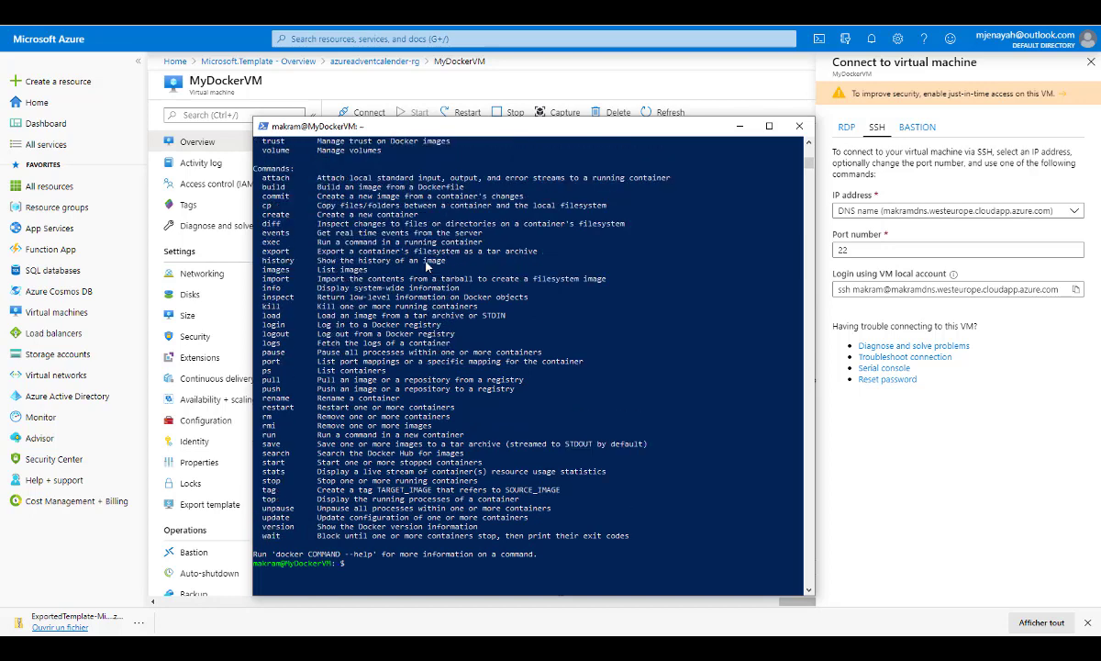
scroll(425, 266, up, 2)
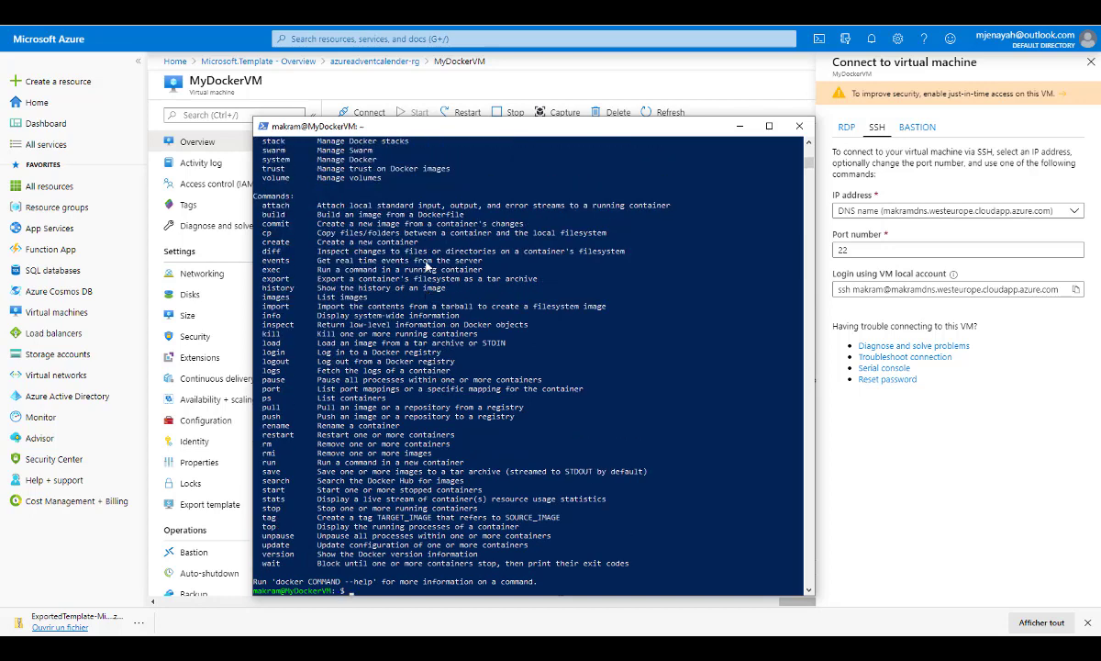
click(801, 127)
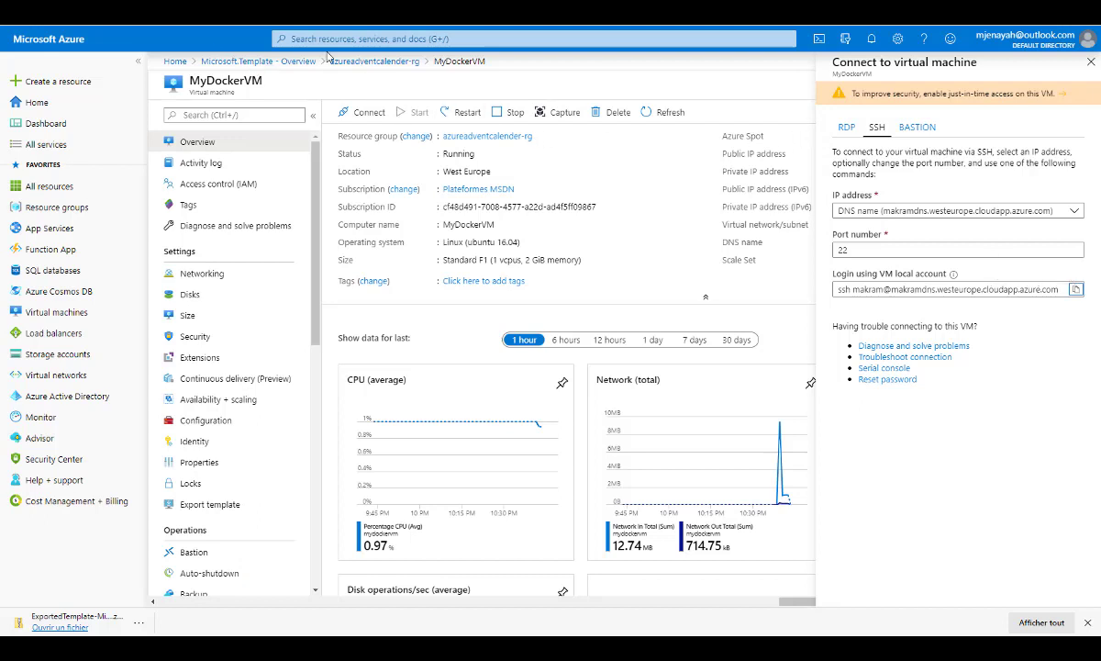
Return to the Microsoft.Template deployment overview, delete the deployment from the history, and read the deletion notification.
click(285, 61)
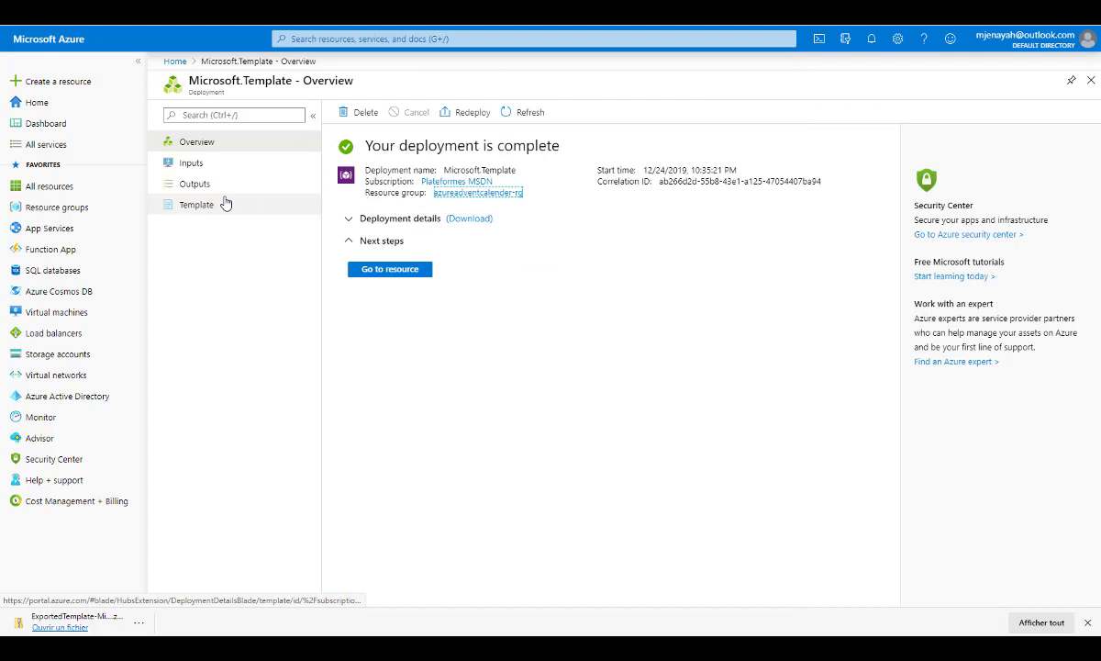
click(368, 113)
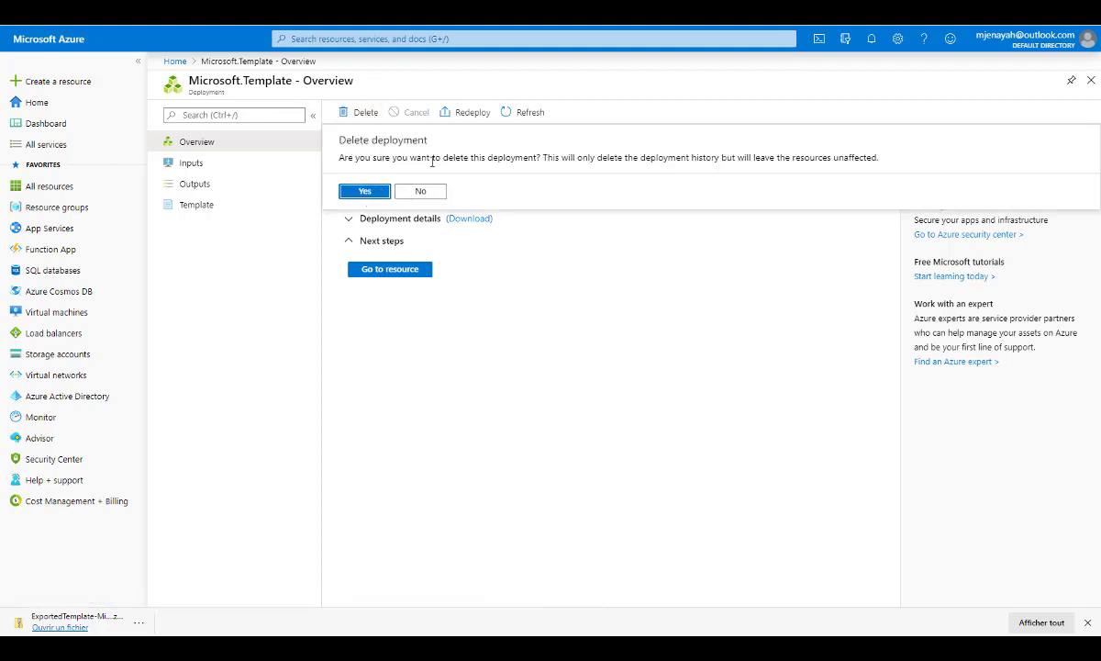
click(358, 191)
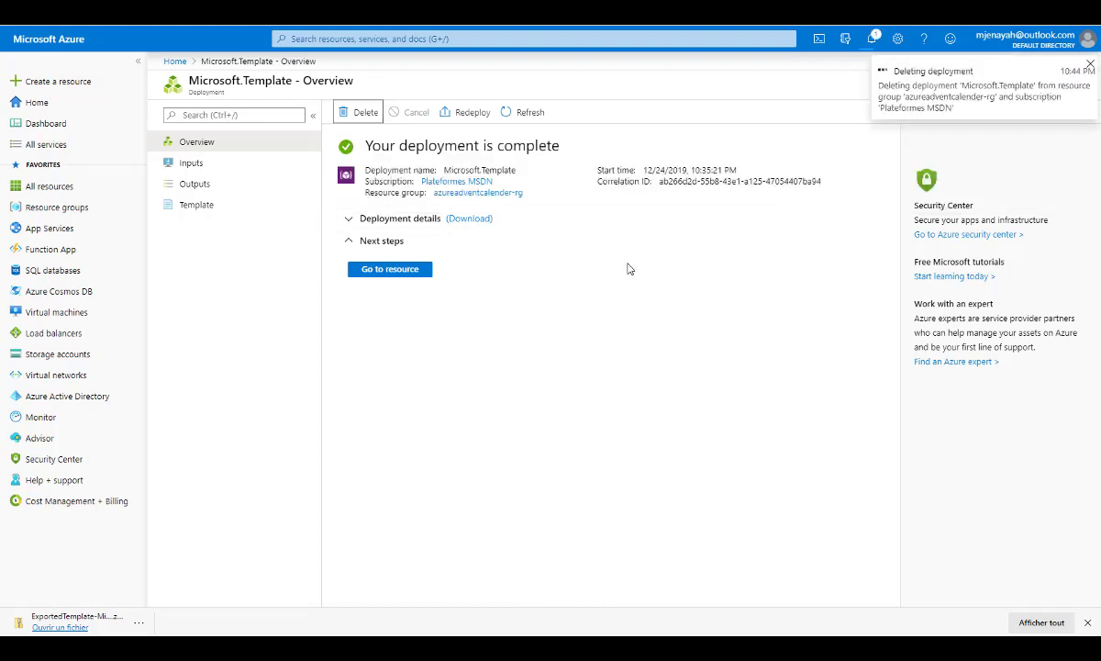
drag(954, 108, 880, 84)
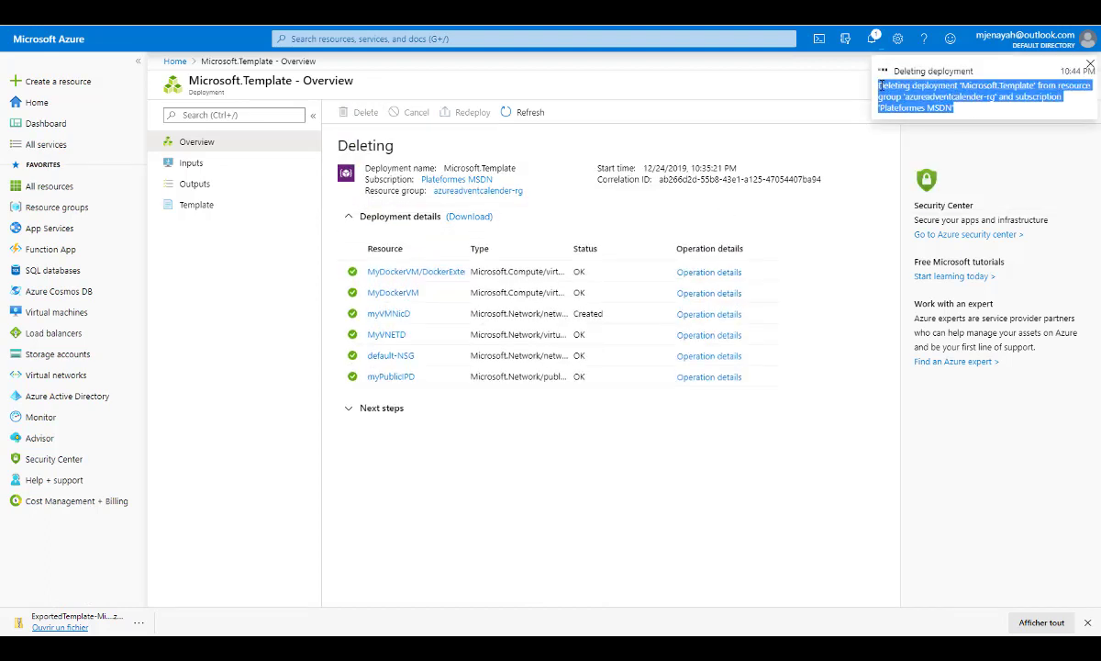
click(855, 138)
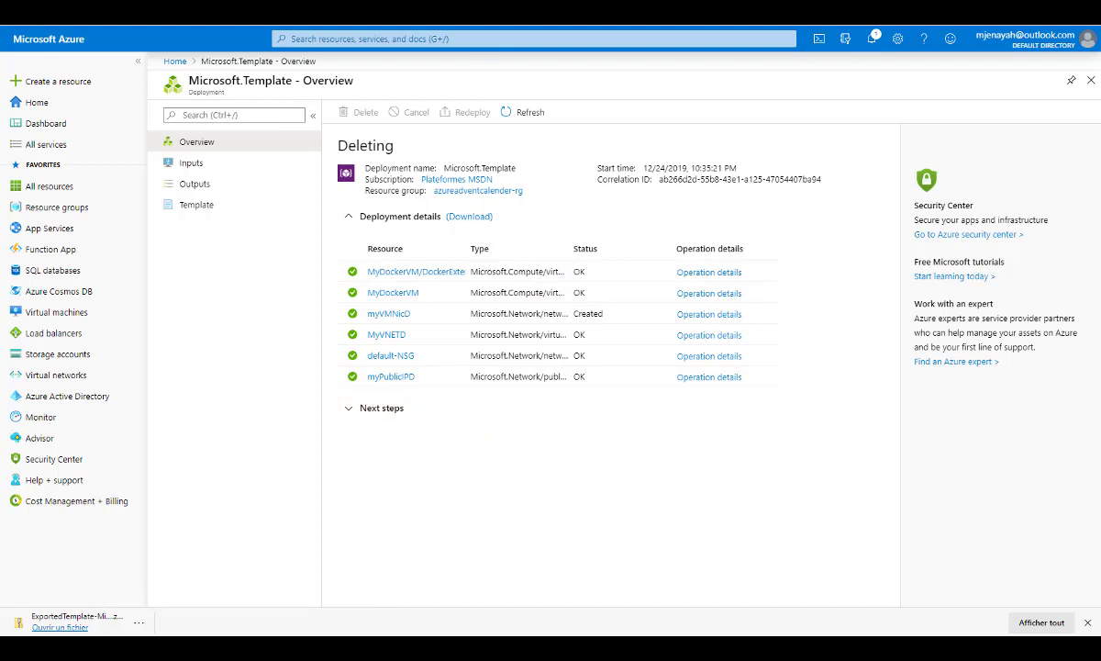
Switch to the azure-quickstart-templates repository on GitHub and browse its list of 101-level template folders.
key(ctrl+Tab)
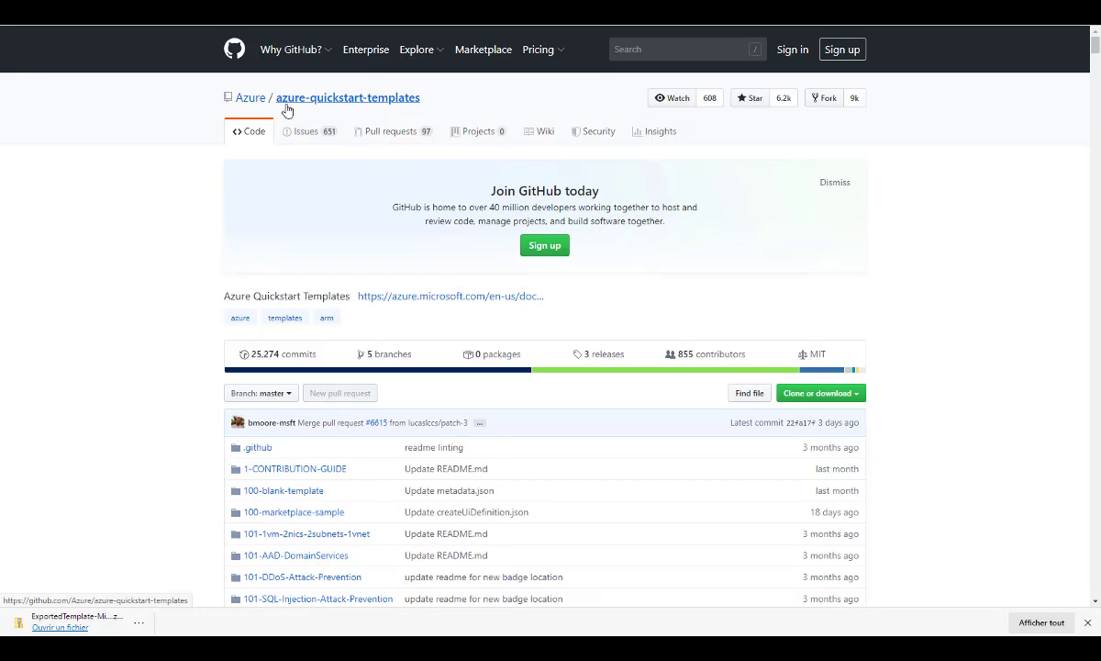
scroll(367, 376, down, 3)
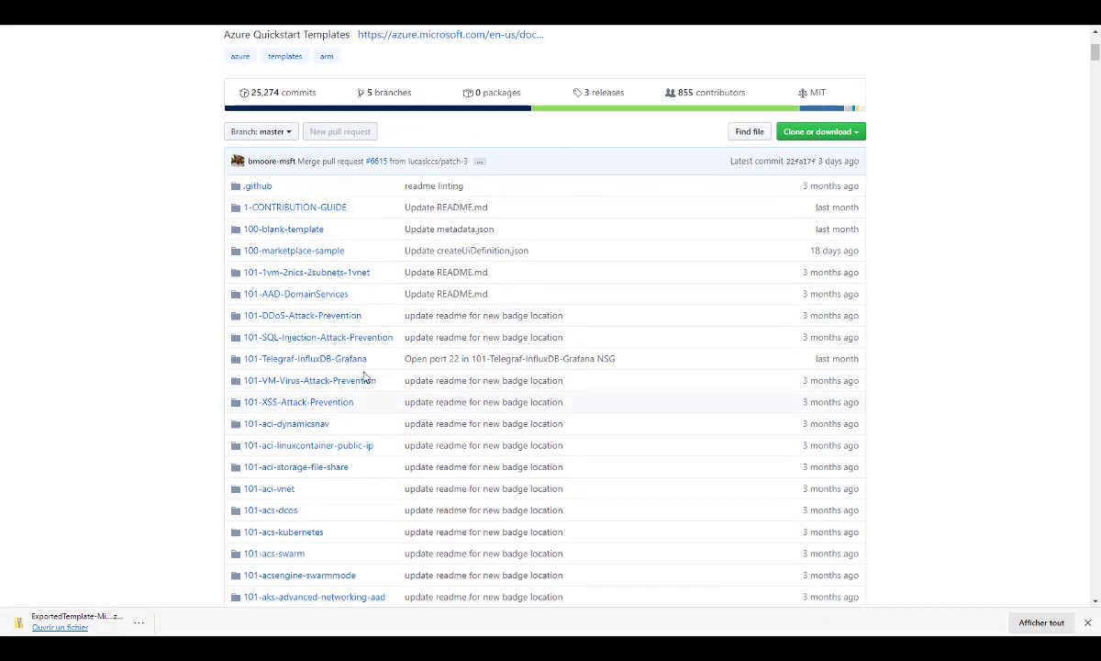
scroll(180, 315, down, 3)
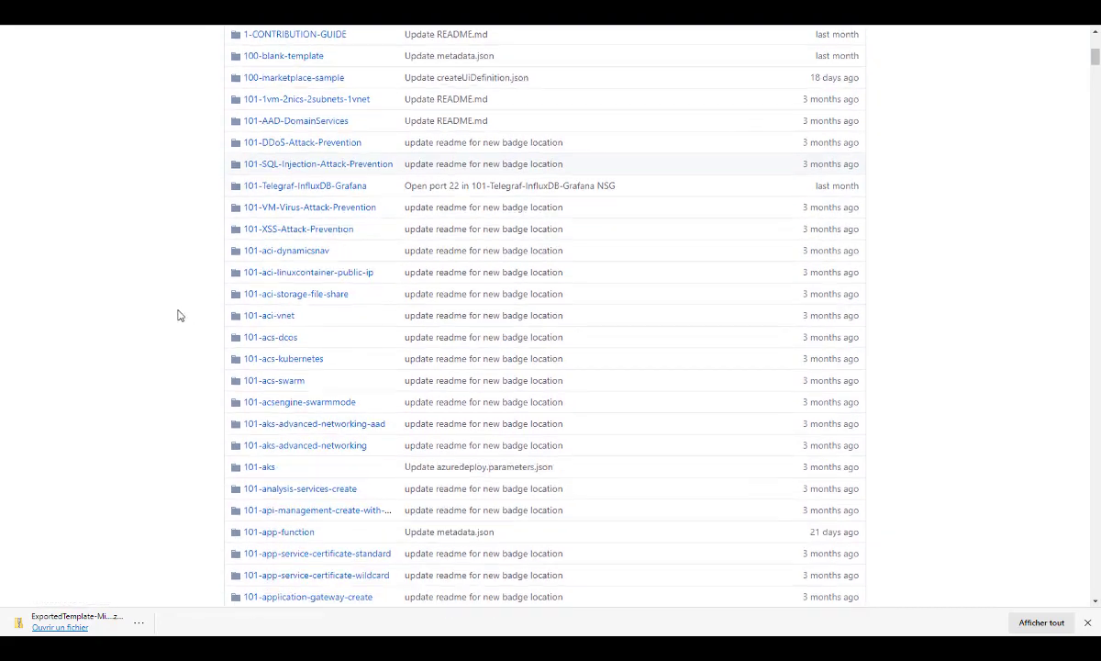
scroll(180, 315, down, 2)
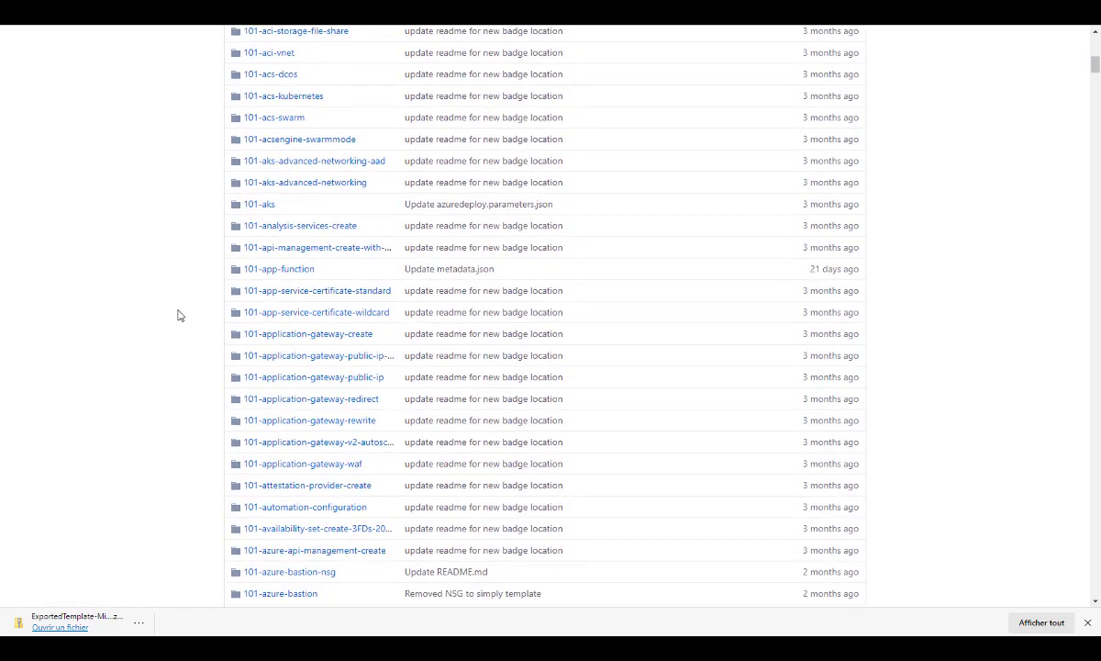
scroll(179, 315, down, 5)
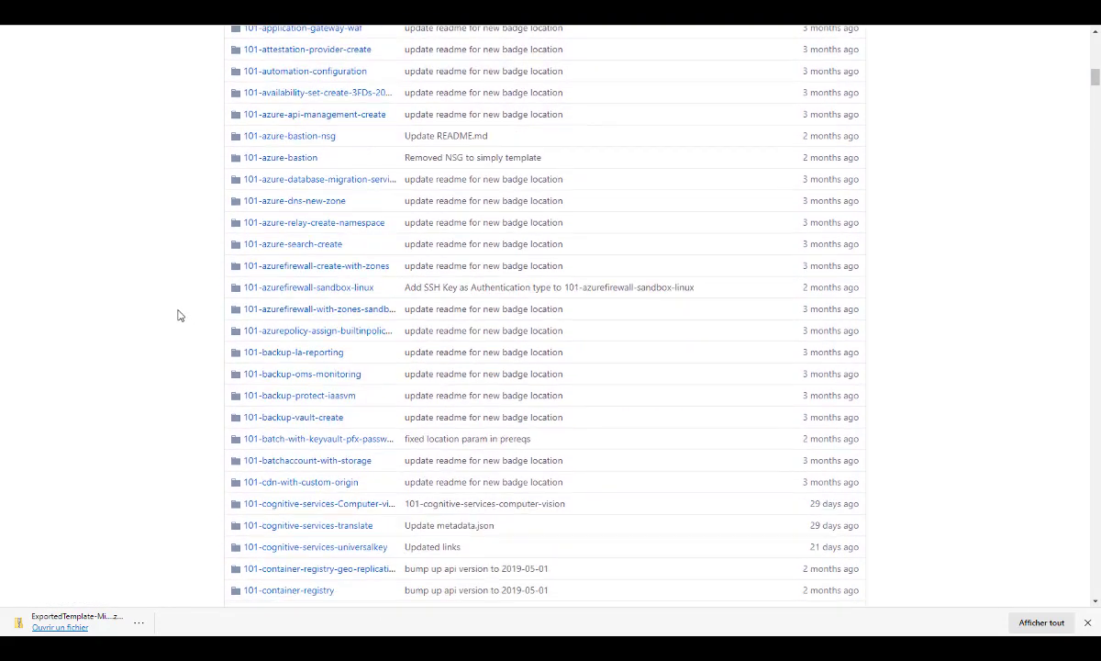
scroll(138, 242, down, 3)
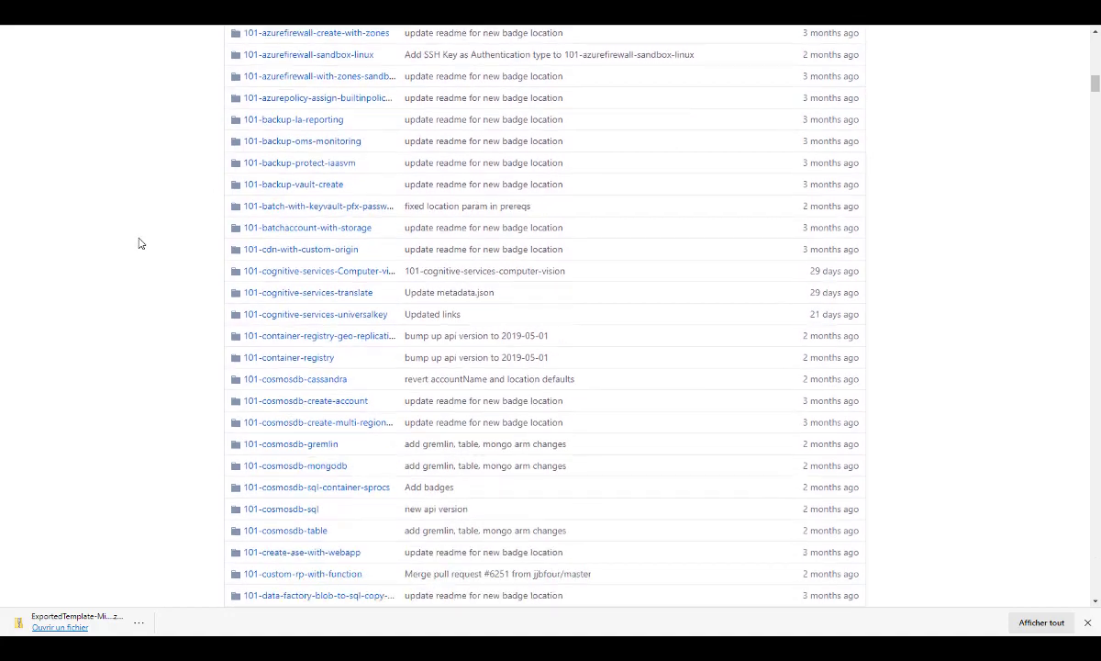
scroll(139, 243, down, 10)
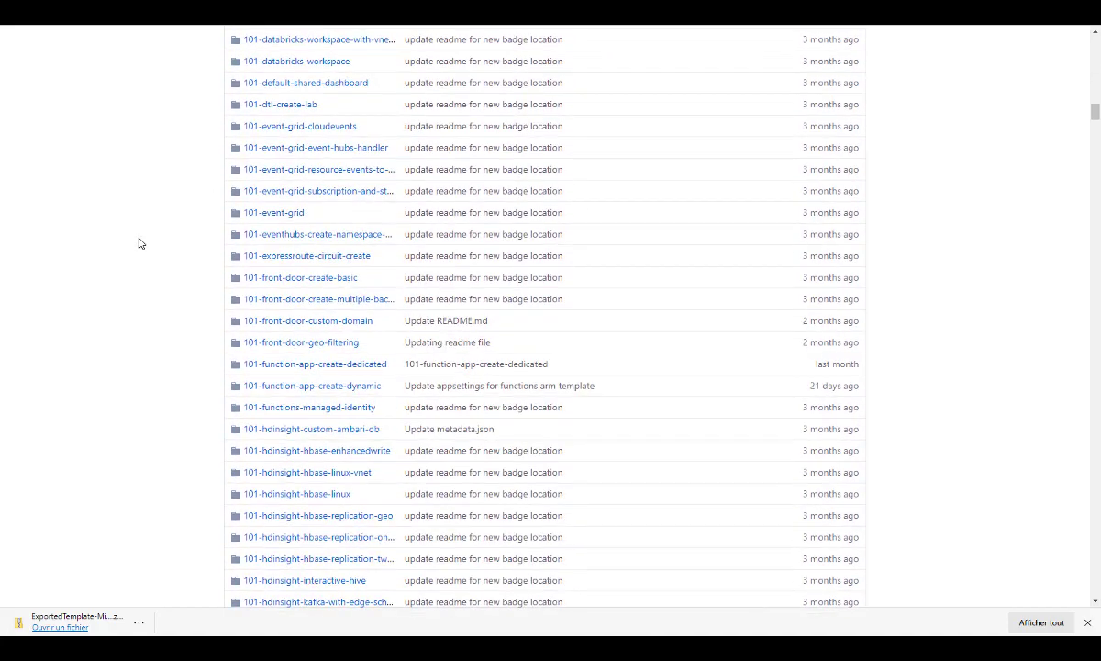
scroll(138, 243, down, 2)
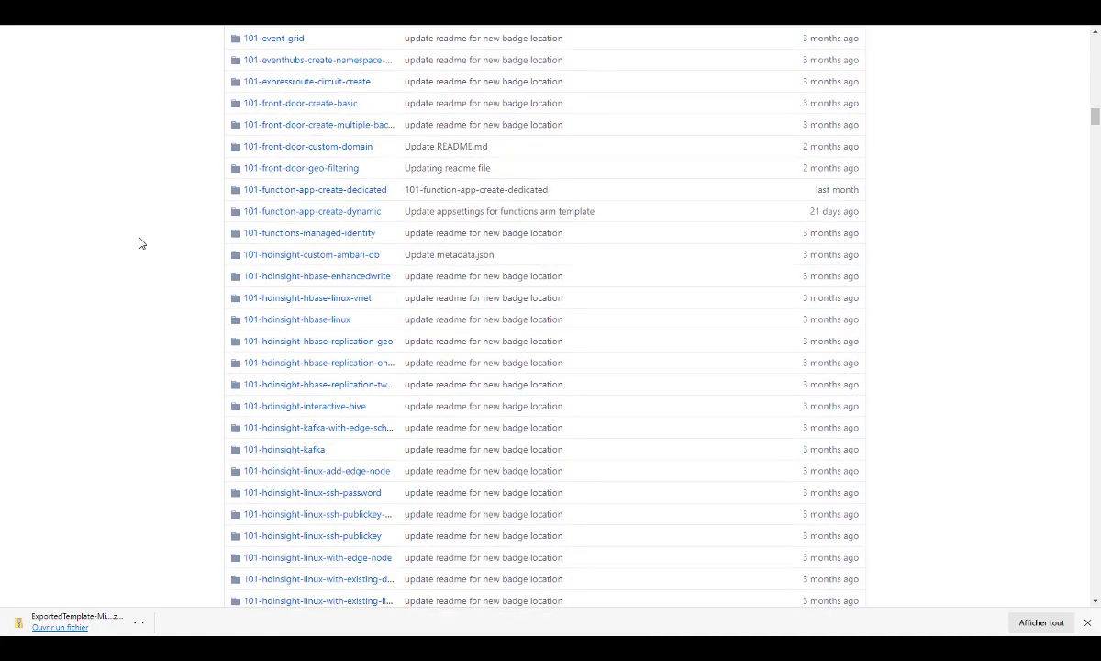